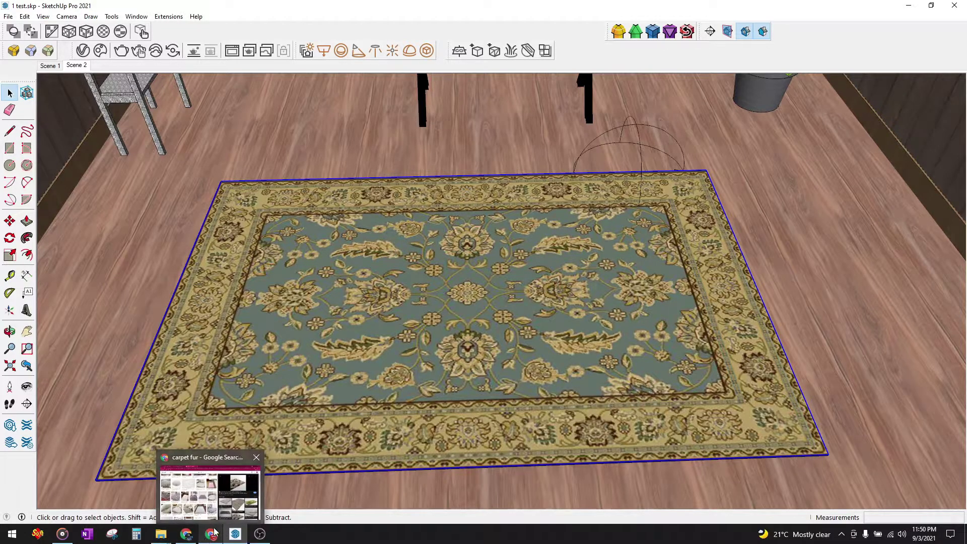
- Switch to the browser, examine the fur and shaggy carpet reference images, and return to the SketchUp model
left_click(211, 533)
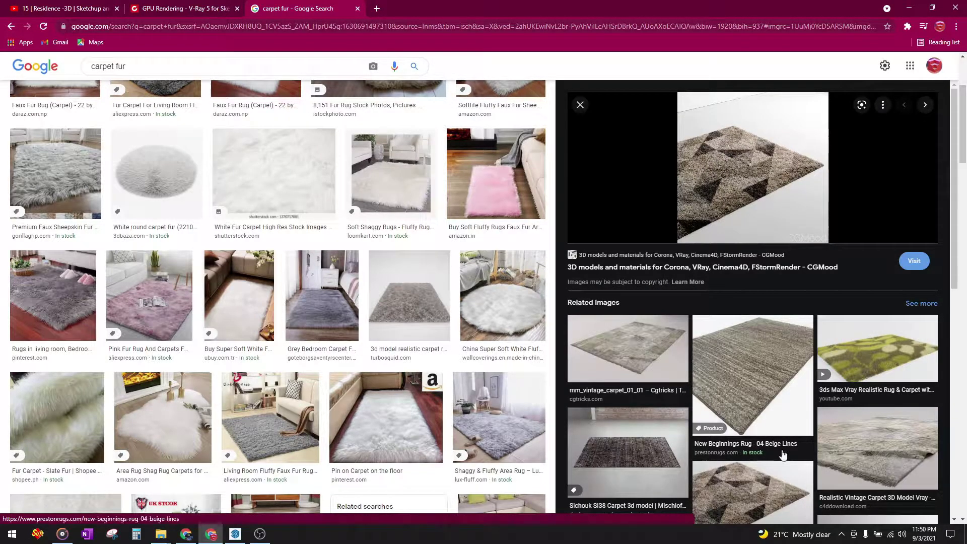
left_click(752, 506)
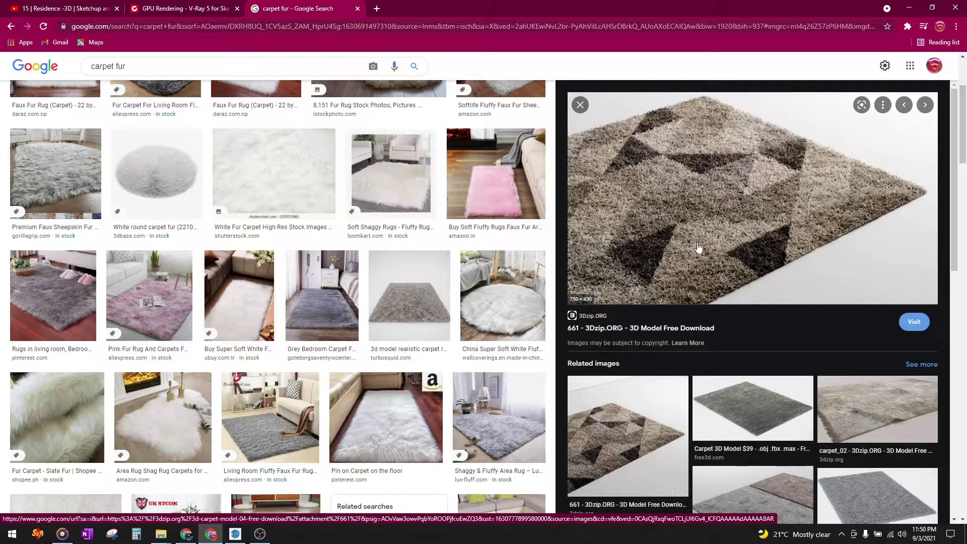
left_click(400, 448)
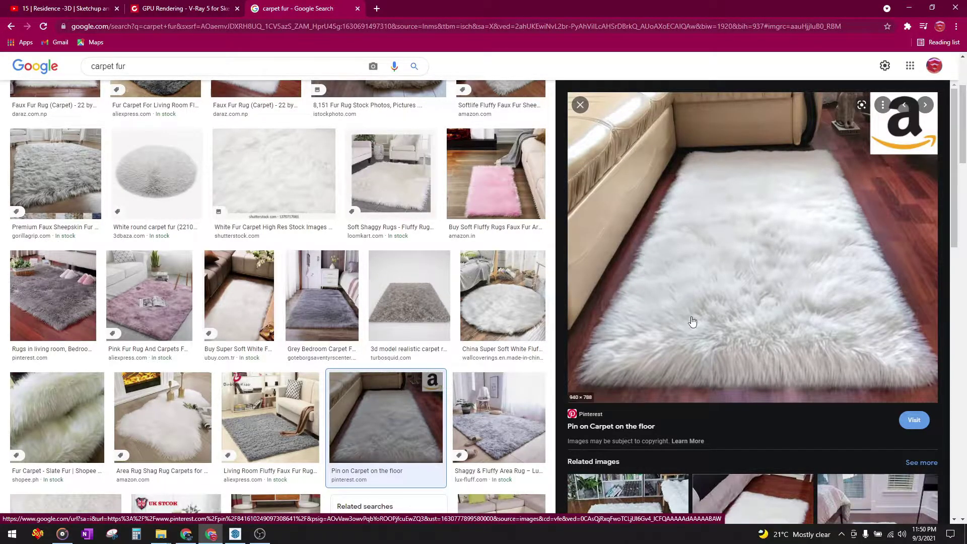
left_click(11, 26)
scroll(695, 252, "down", 3)
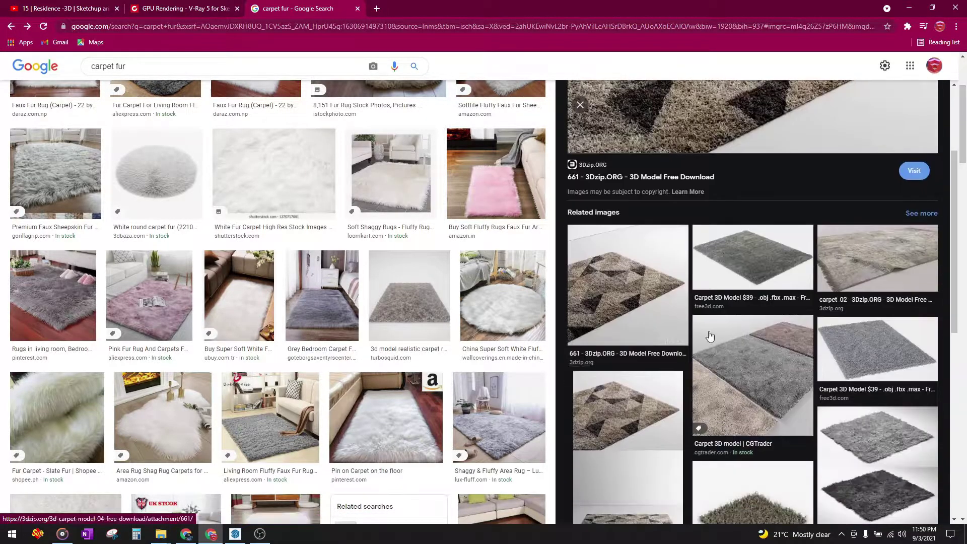
left_click(770, 253)
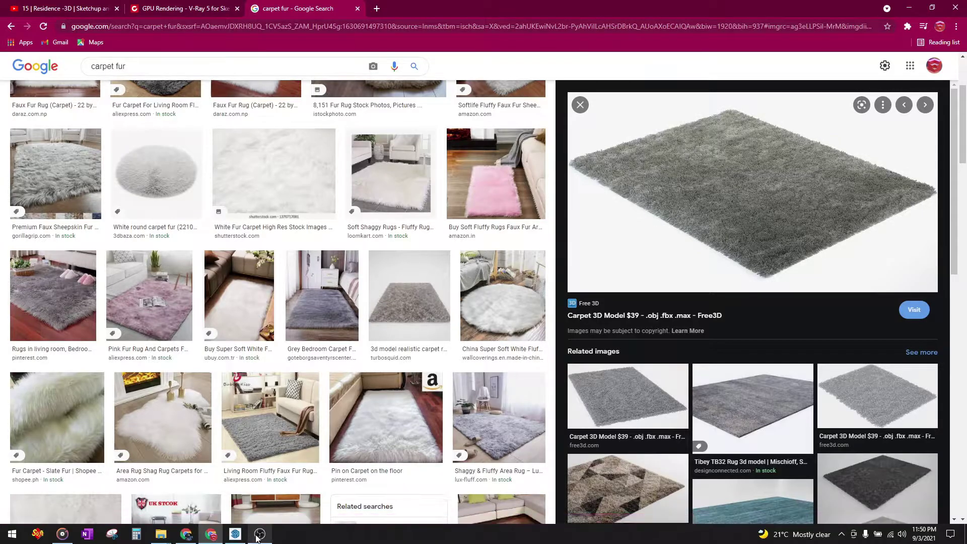
left_click(914, 8)
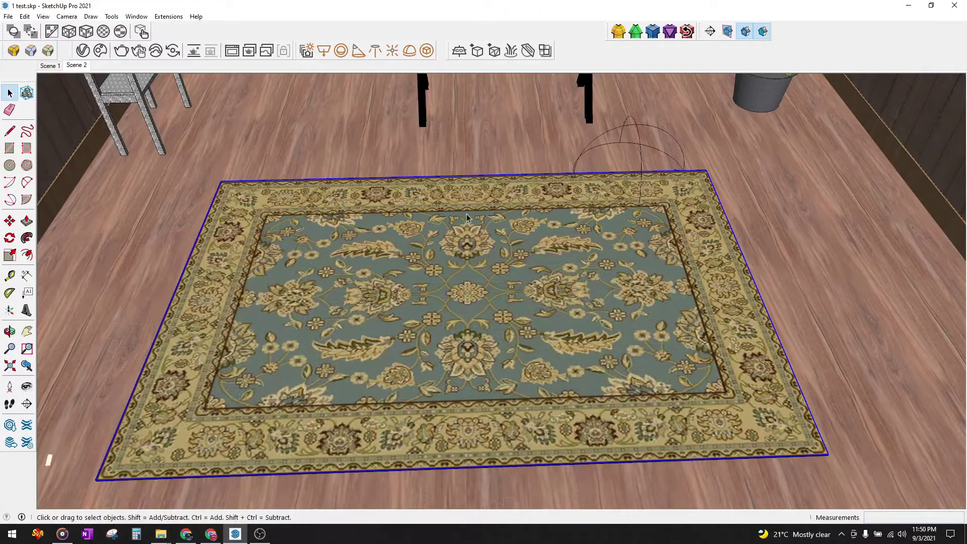
- Try shifting the selected patterned carpet surface away from the slab beneath it
mouse_move(448, 269)
middle_mouse_down()
mouse_move(489, 159)
mouse_move(525, 152)
mouse_move(478, 164)
mouse_move(501, 278)
mouse_move(486, 222)
mouse_move(460, 250)
mouse_move(460, 232)
middle_mouse_up()
scroll(470, 160, "down", 5)
middle_click_drag(461, 232, 462, 270, "shift")
mouse_move(462, 270)
middle_mouse_down()
mouse_move(477, 267)
mouse_move(467, 272)
mouse_move(478, 322)
mouse_move(458, 239)
mouse_move(468, 258)
middle_mouse_up()
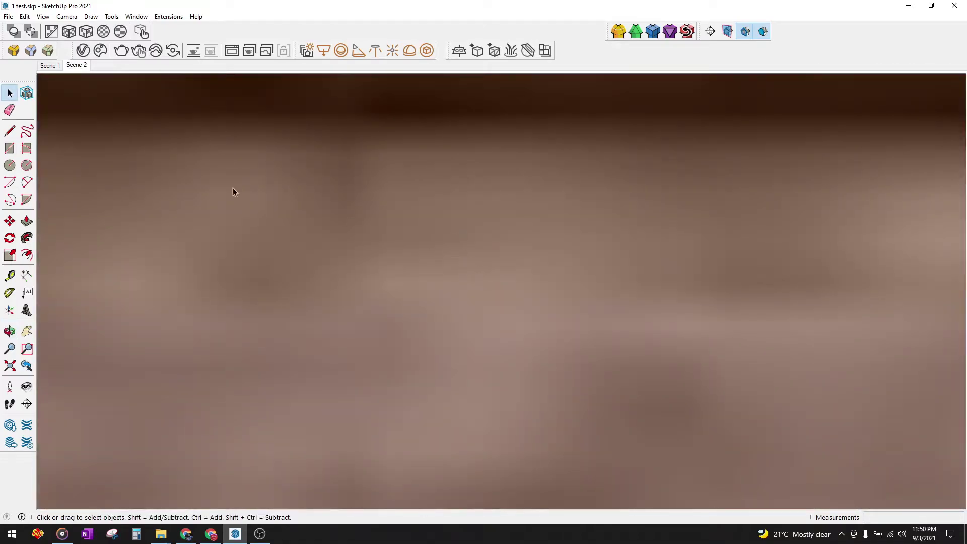
left_click(27, 366)
scroll(538, 241, "up", 4)
mouse_move(539, 240)
middle_mouse_down()
mouse_move(476, 304)
mouse_move(580, 200)
middle_mouse_up()
mouse_move(703, 208)
middle_mouse_down("shift")
mouse_move(646, 304)
mouse_move(644, 278)
mouse_move(636, 296)
middle_mouse_up("shift")
mouse_move(386, 254)
middle_mouse_down()
mouse_move(429, 214)
mouse_move(470, 213)
middle_mouse_up()
key("m")
left_click(441, 263)
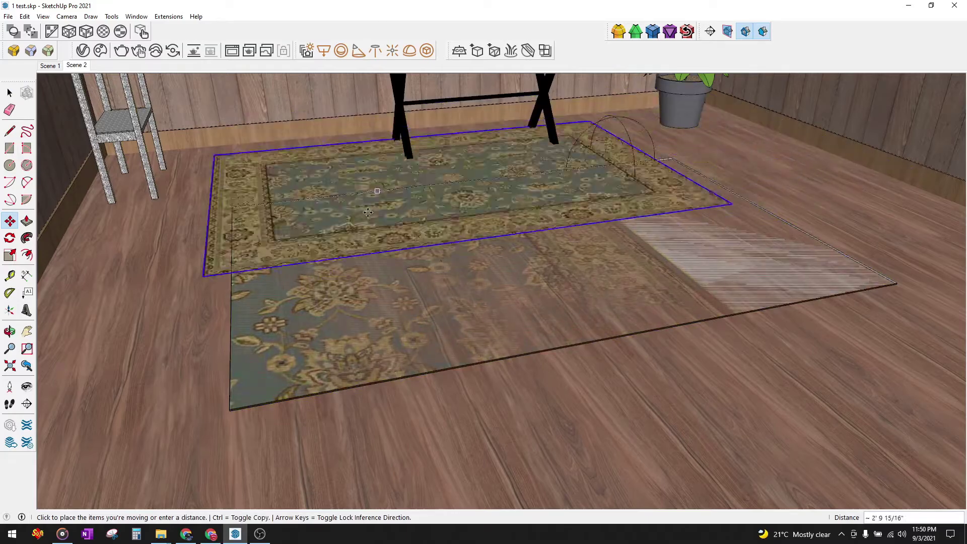
left_click(415, 213)
key("space")
- Try moving the carpet surface by its near corner and placing it back on the slab's corner
middle_click_drag(411, 297, 461, 265)
scroll(262, 311, "up", 4)
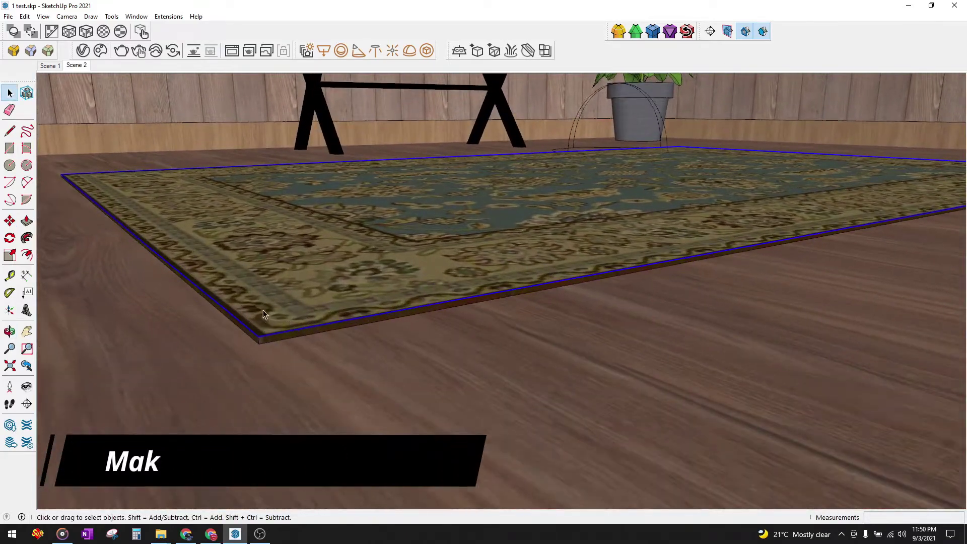
scroll(242, 347, "up", 3)
key("m")
left_click(262, 346)
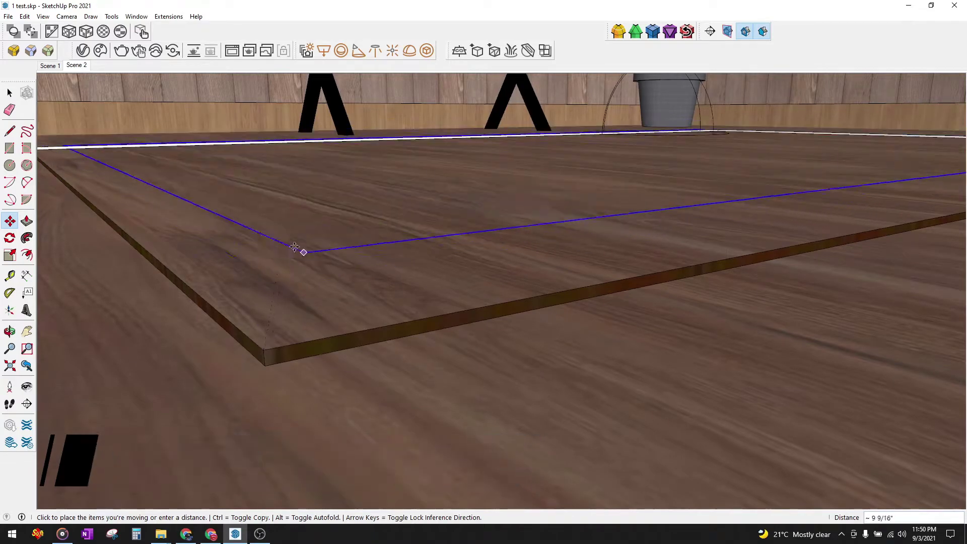
left_click(257, 361)
key("space")
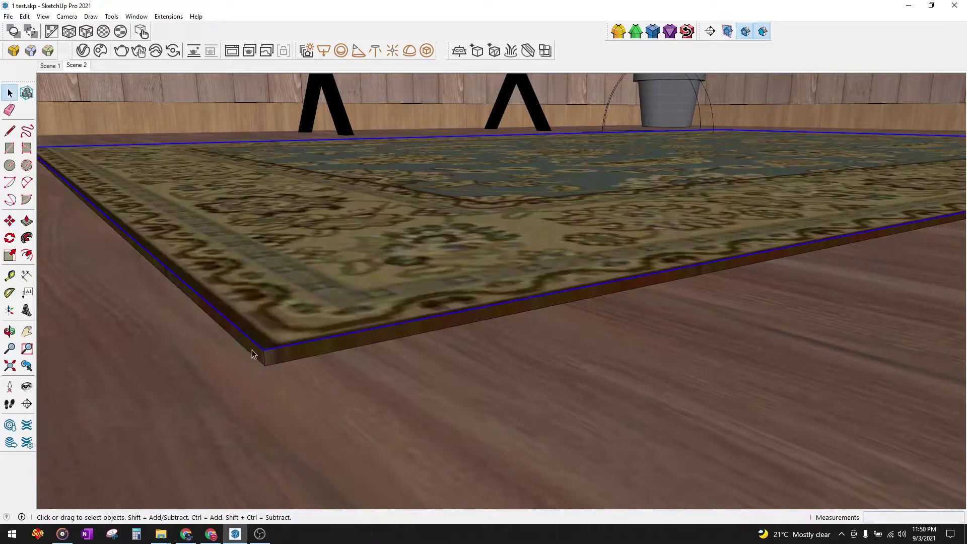
middle_click_drag(500, 154, 416, 309)
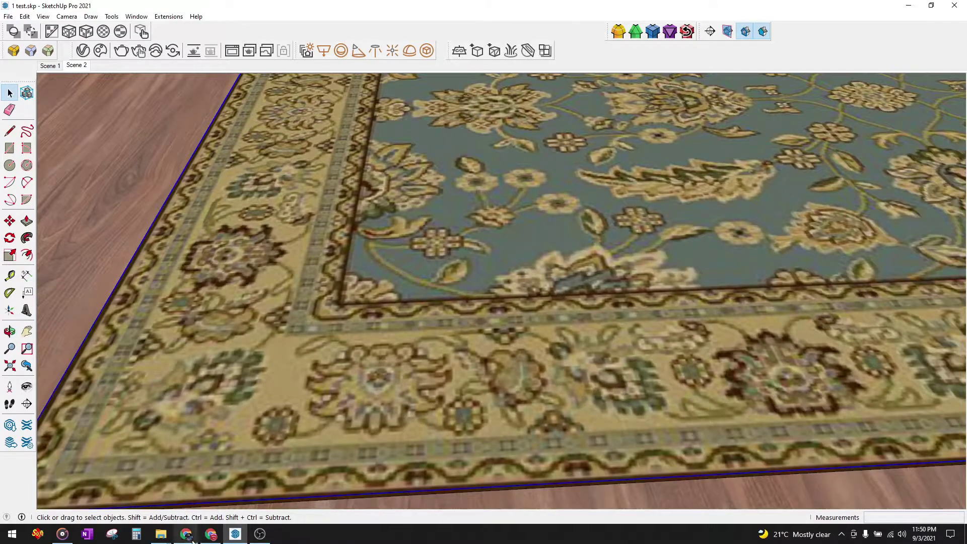
- Switch to the browser, examine the carpet fur and Bhutan carpet texture image results, and return to SketchUp
left_click(210, 534)
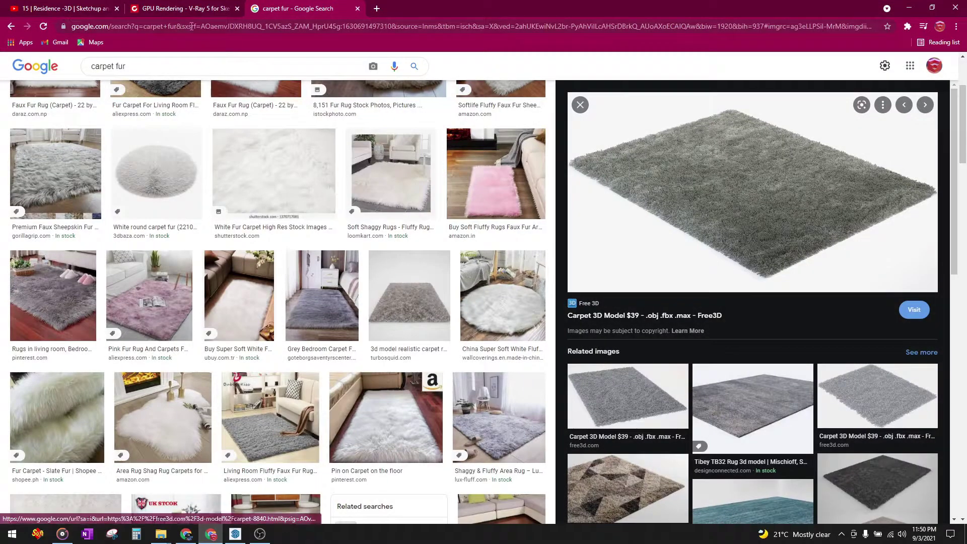
scroll(332, 193, "up", 3)
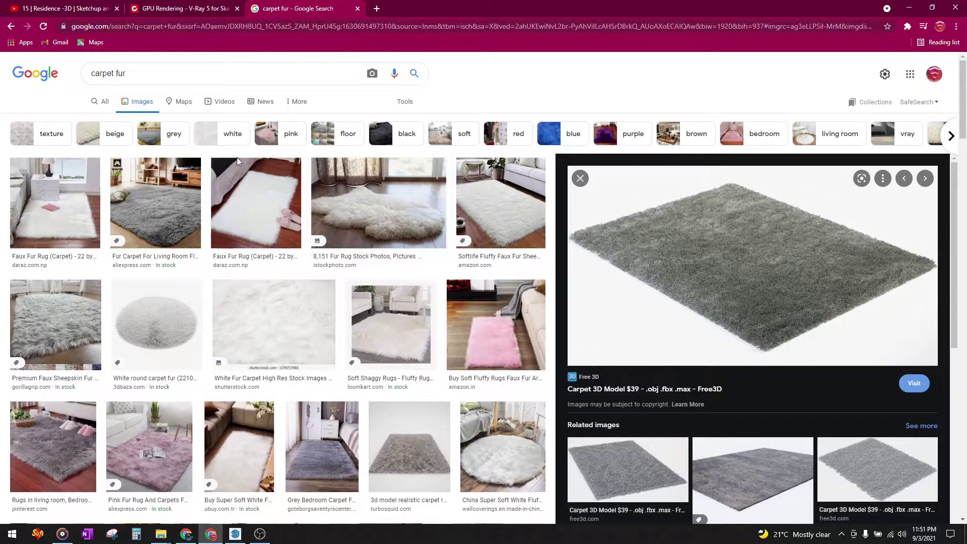
left_click(187, 534)
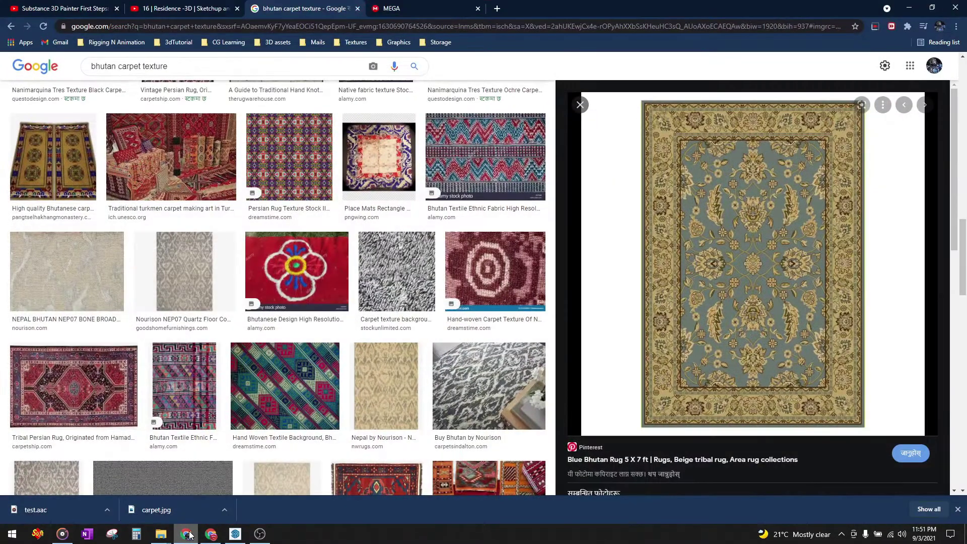
scroll(196, 269, "down", 2)
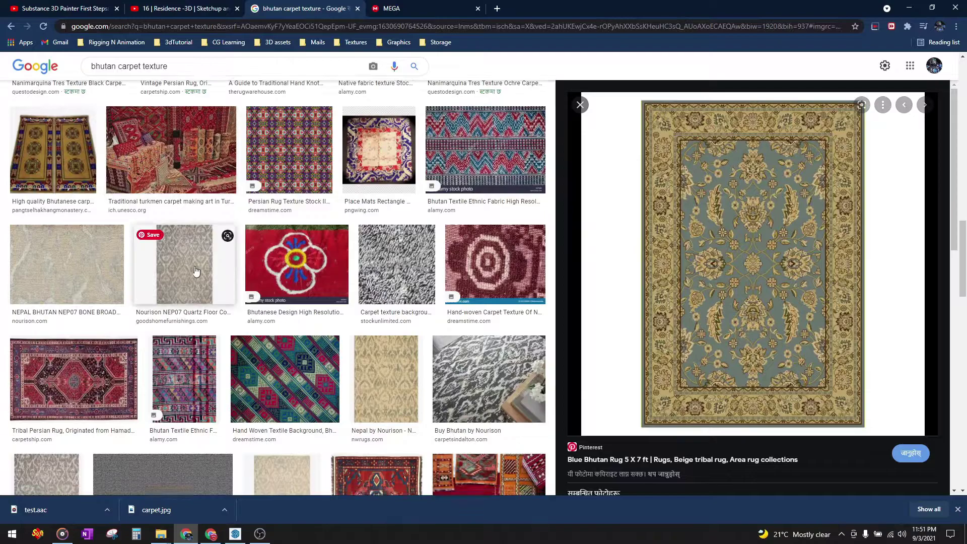
left_click(85, 290)
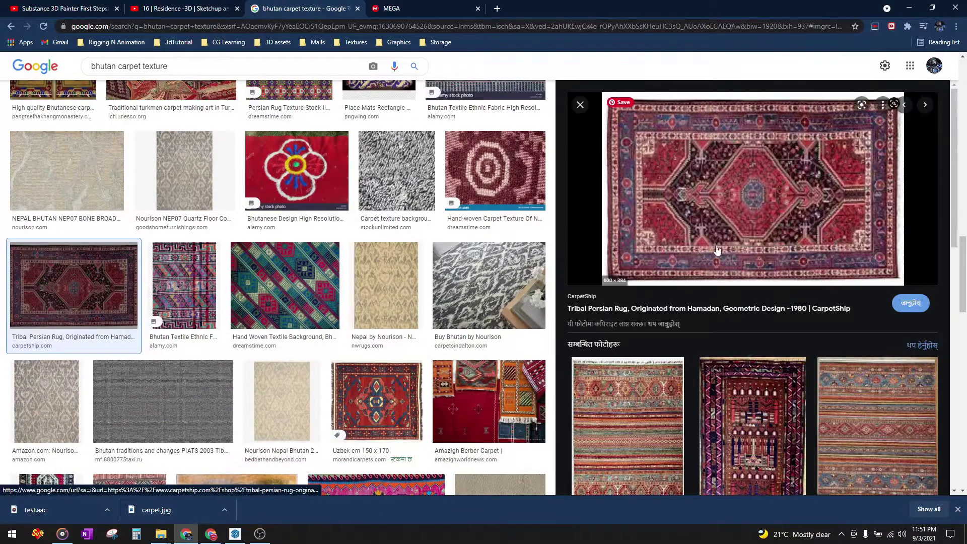
scroll(606, 348, "down", 3)
left_click(606, 348)
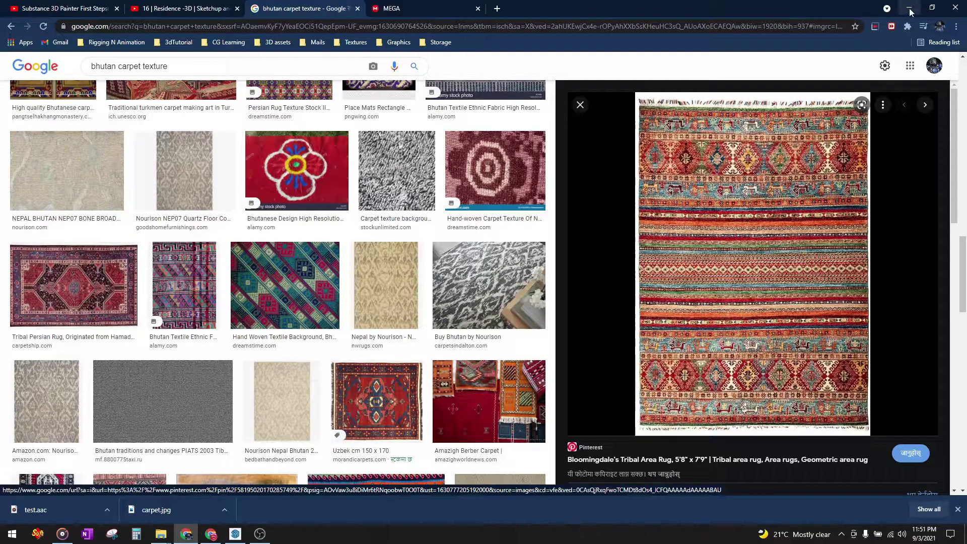
left_click(910, 8)
left_click(911, 11)
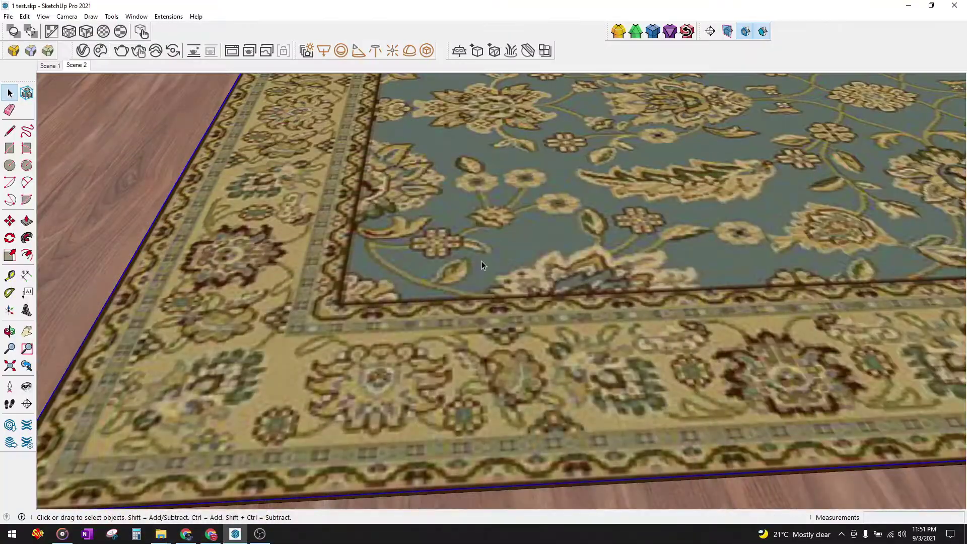
- Check that the V-Ray Objects tools are enabled
scroll(289, 323, "down", 4)
middle_click_drag(359, 285, 405, 220)
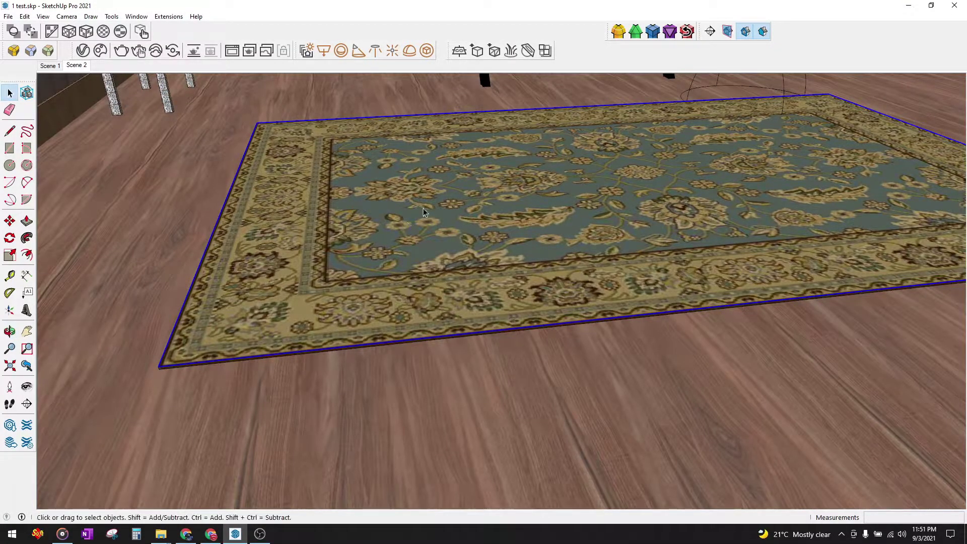
left_click_drag(445, 51, 493, 57)
right_click(578, 50)
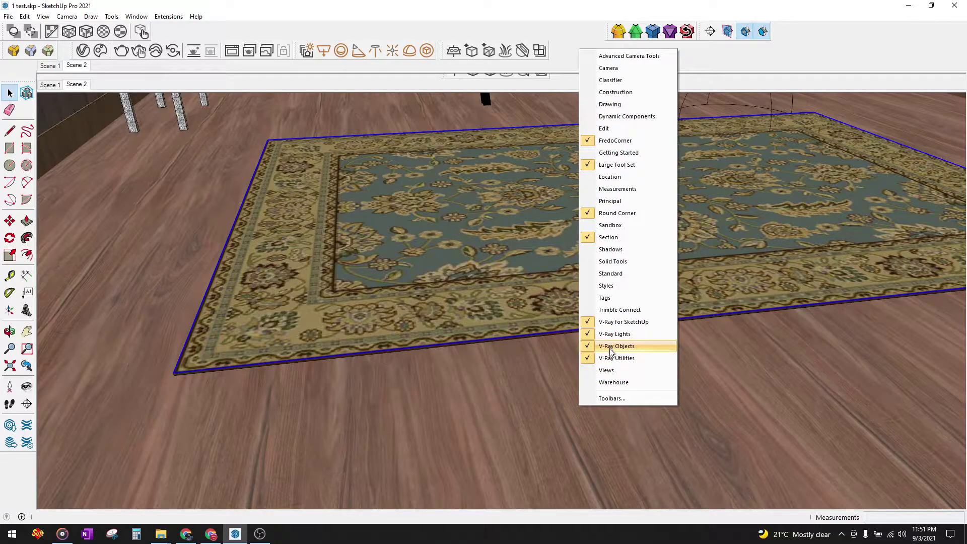
left_click(553, 21)
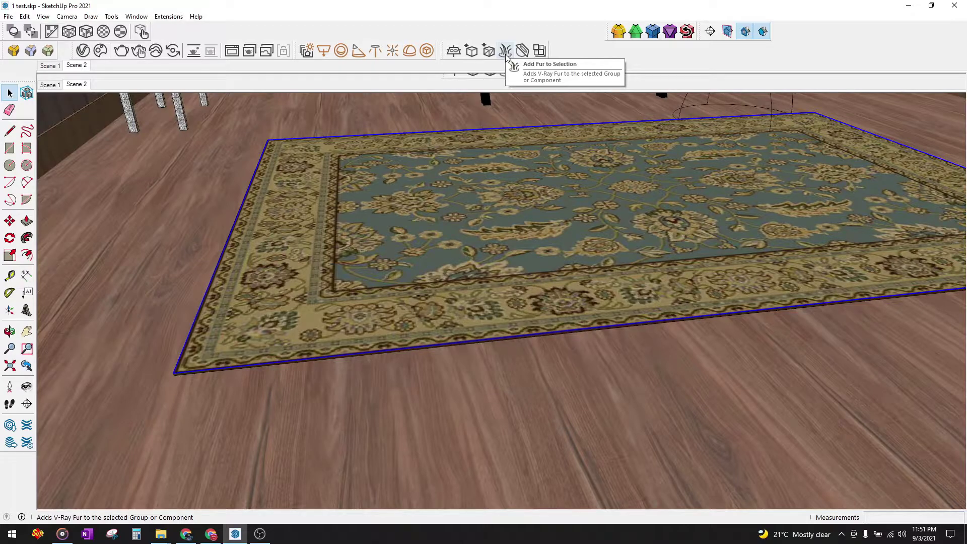
- Add V-Ray Fur to the selected carpet group and bring the whole carpet into view
middle_click_drag(576, 191, 539, 210)
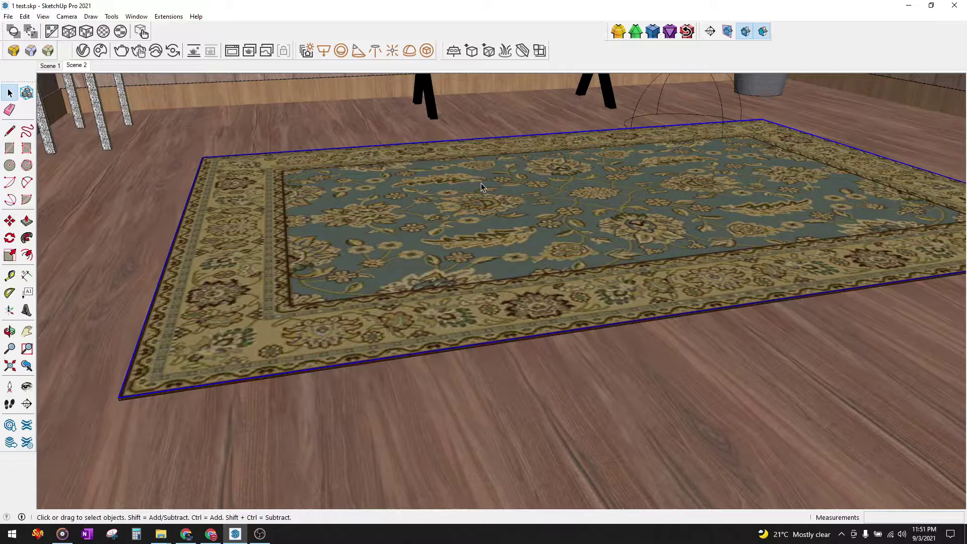
left_click(503, 51)
mouse_move(560, 181)
middle_mouse_down()
mouse_move(544, 184)
mouse_move(527, 222)
mouse_move(535, 201)
middle_mouse_up()
scroll(527, 217, "down", 2)
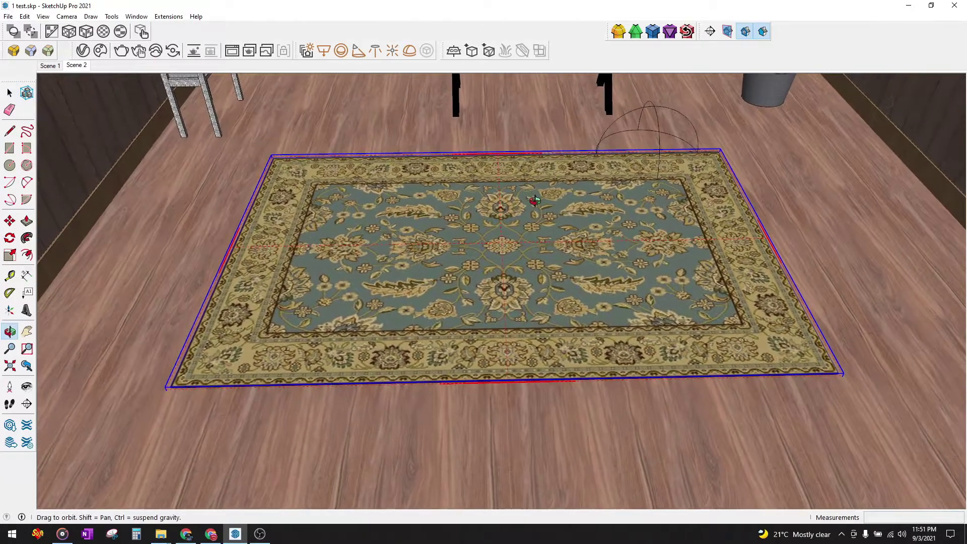
- Open the V-Ray Asset Editor's render settings and show the V-Ray Frame Buffer
left_click(84, 51)
left_click(520, 60)
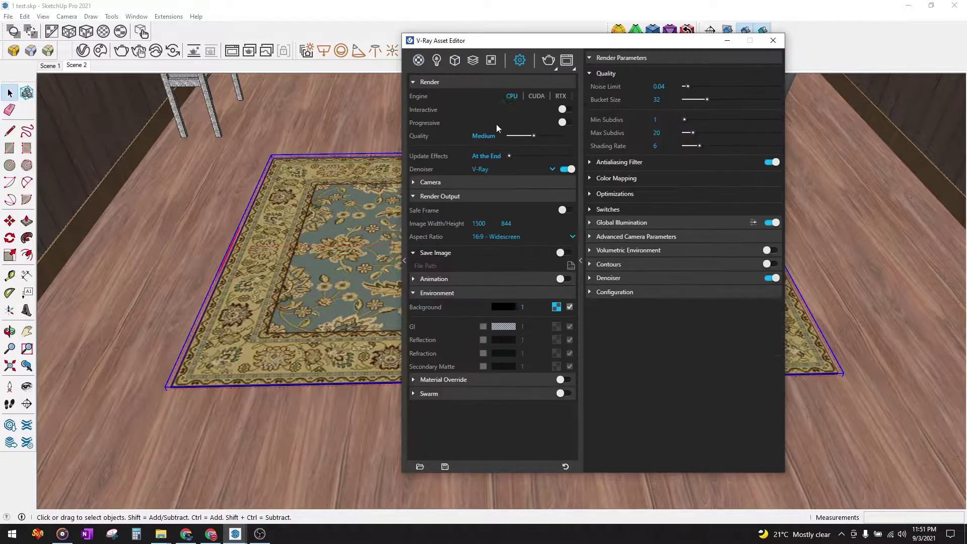
left_click(567, 61)
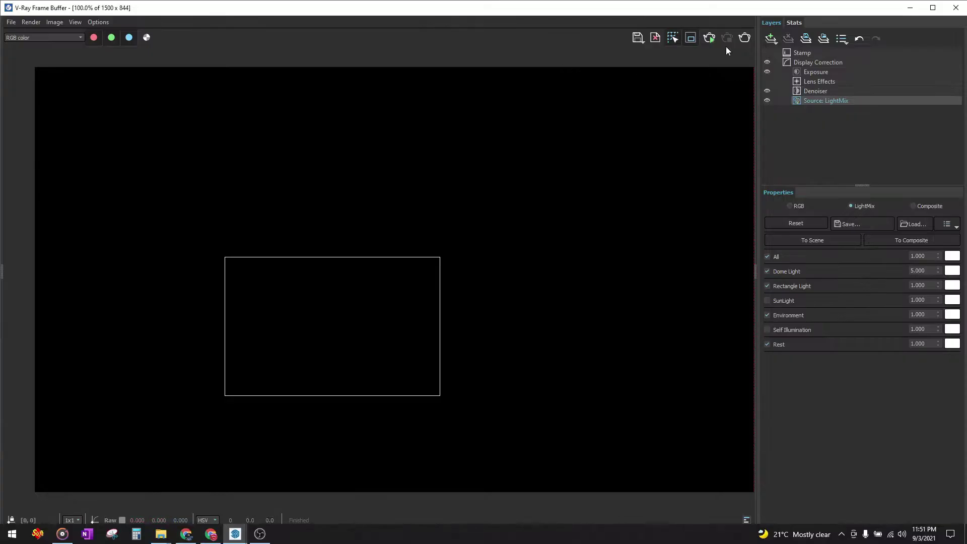
- Try a full-frame render with region rendering turned off, and stop it early
left_click(691, 38)
left_click(745, 39)
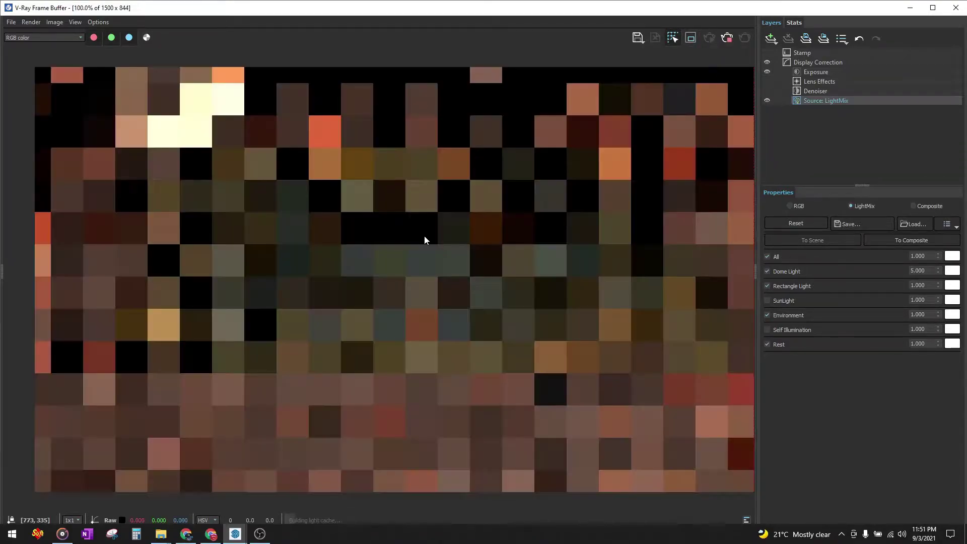
scroll(435, 249, "down", 1)
scroll(435, 249, "up", 1)
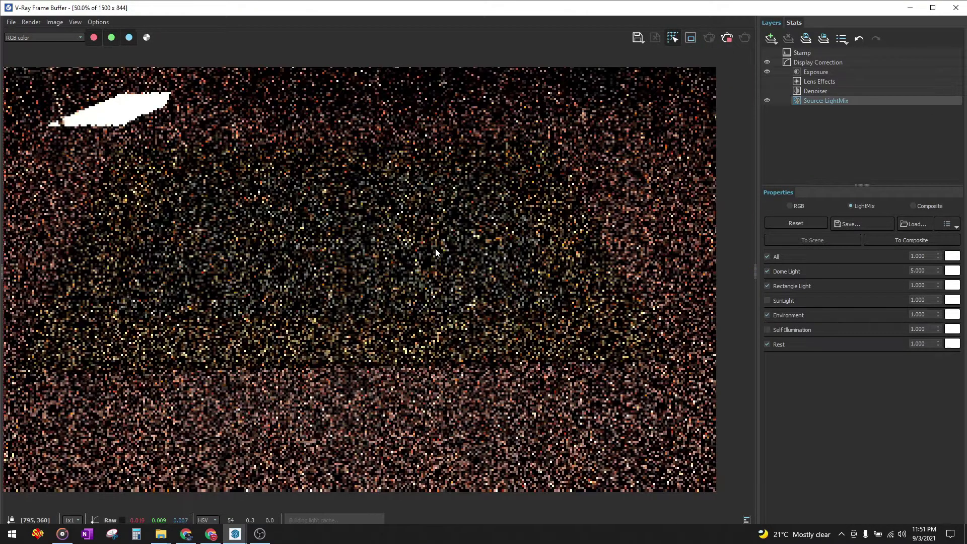
scroll(435, 249, "down", 1)
left_click(727, 38)
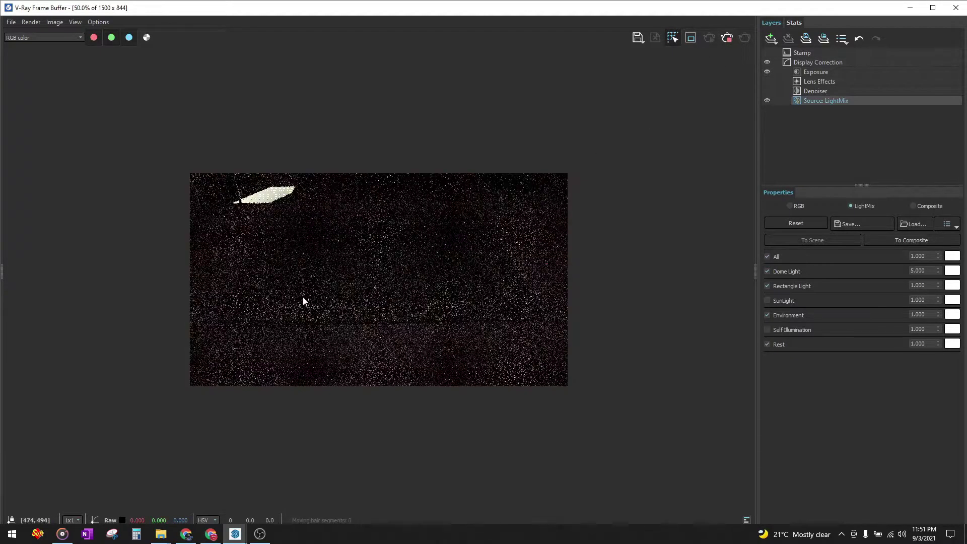
- Turn on region rendering, render only a rectangle over the carpet's upper-right part, and inspect the fur up close
left_click(692, 38)
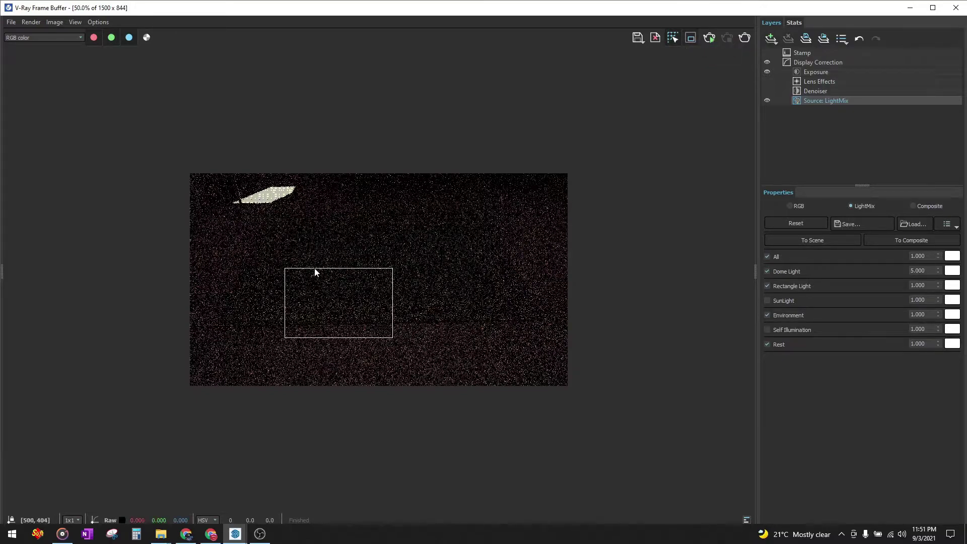
left_click_drag(401, 237, 502, 303)
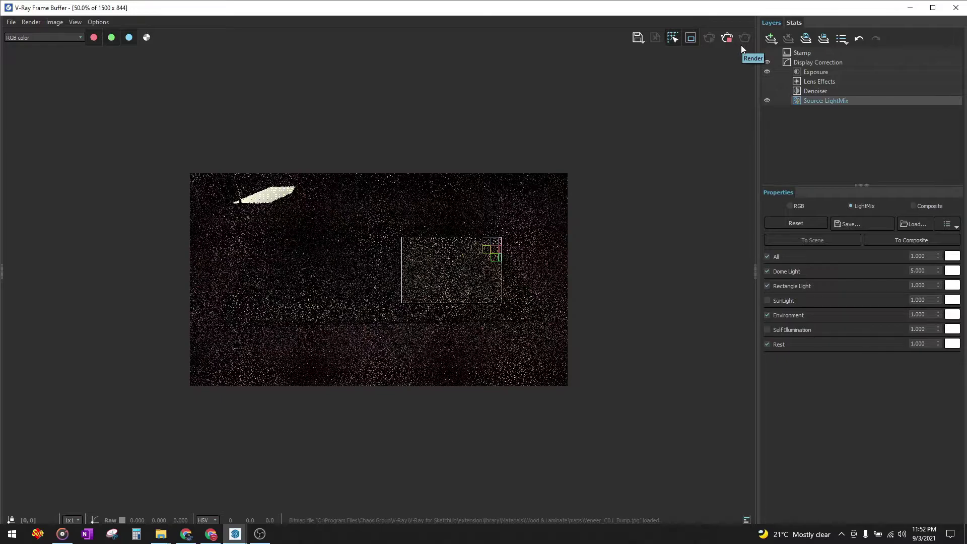
scroll(428, 288, "up", 1)
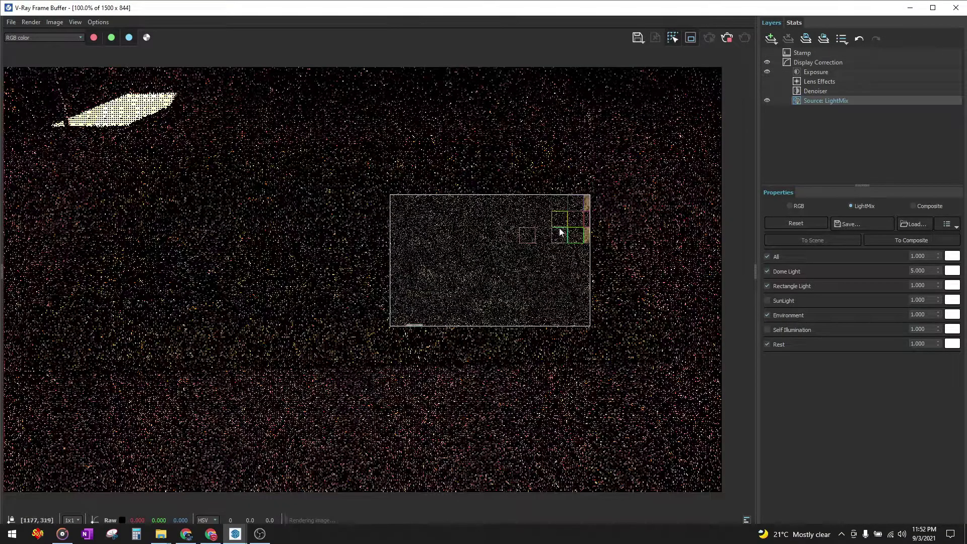
scroll(561, 232, "up", 1)
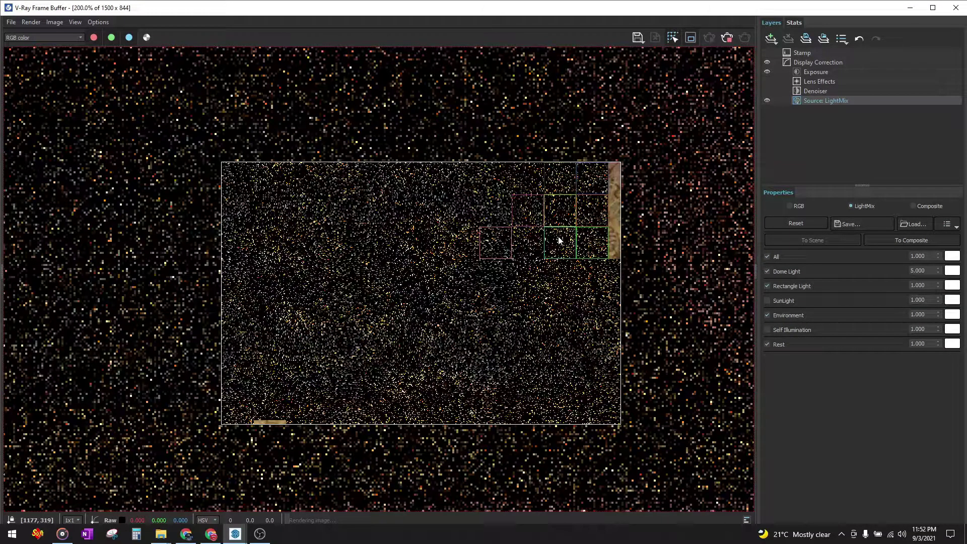
scroll(548, 232, "down", 1)
scroll(576, 205, "up", 1)
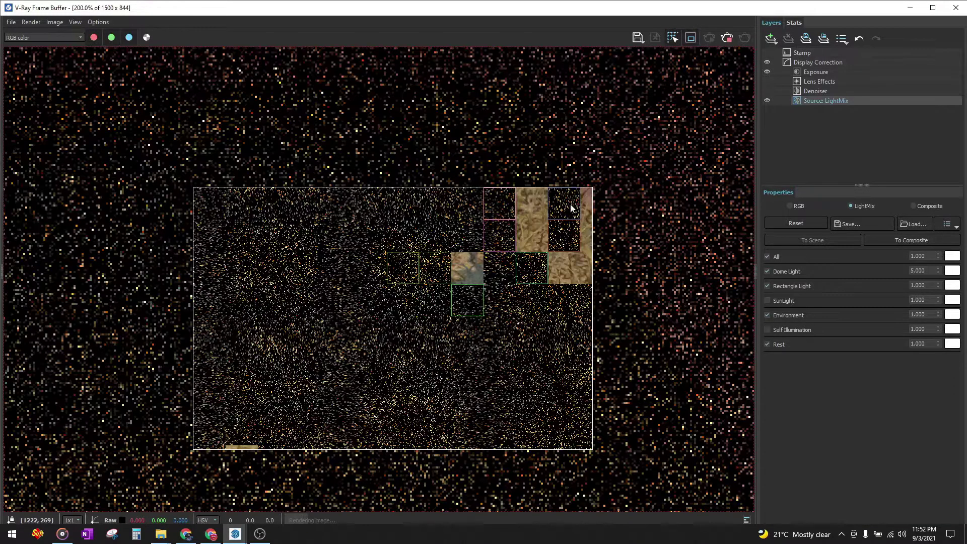
scroll(540, 225, "up", 1)
middle_click_drag(549, 235, 495, 225)
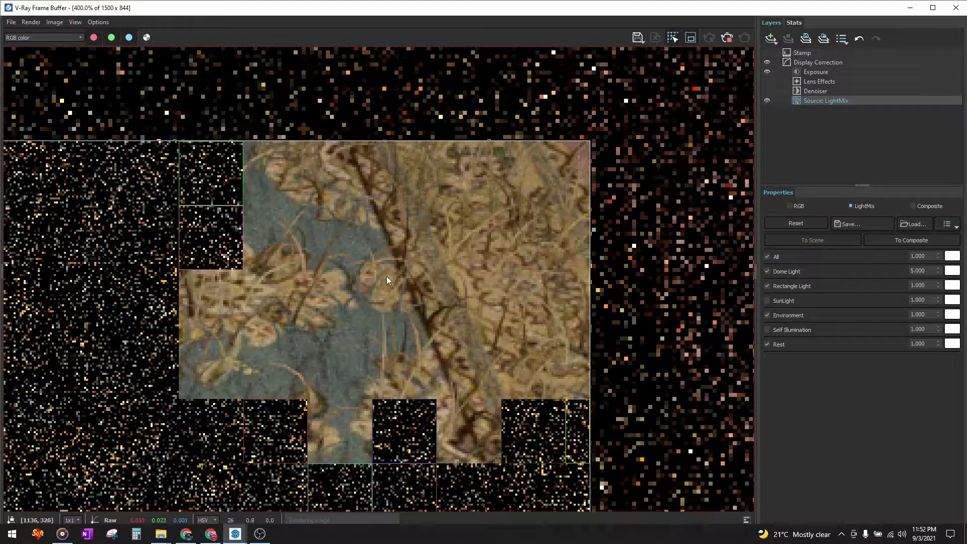
- Compare the partly rendered carpet region with the grey rug reference photo in the browser, and stop the render
scroll(386, 277, "down", 2)
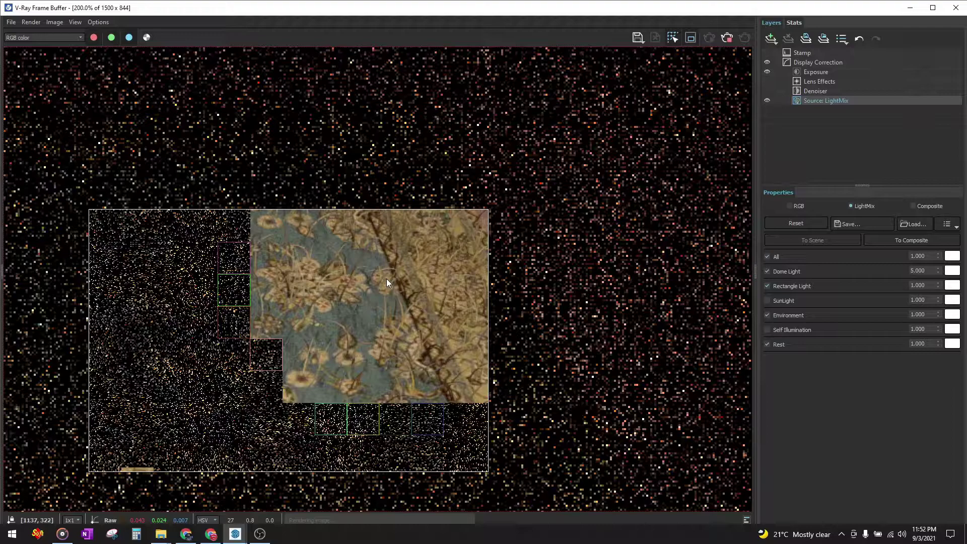
left_click(212, 534)
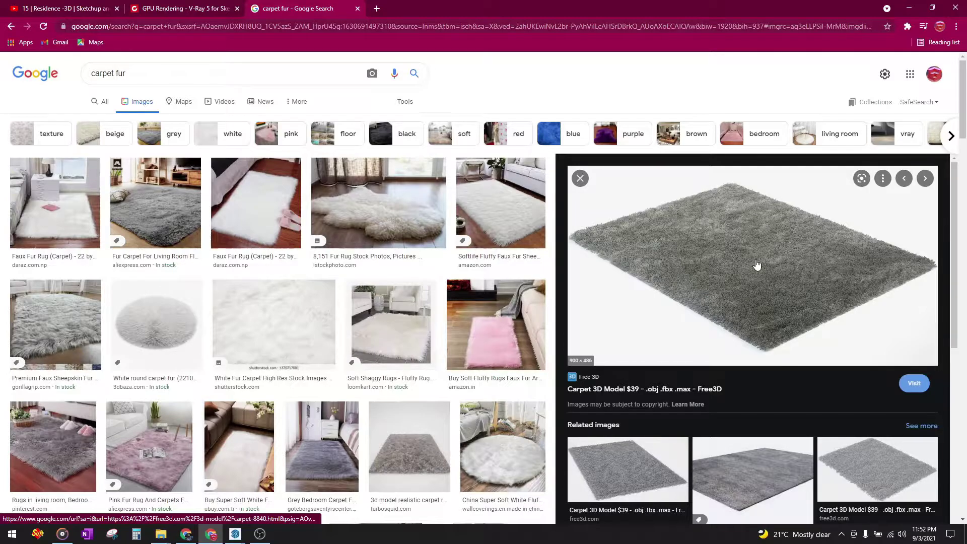
left_click(909, 8)
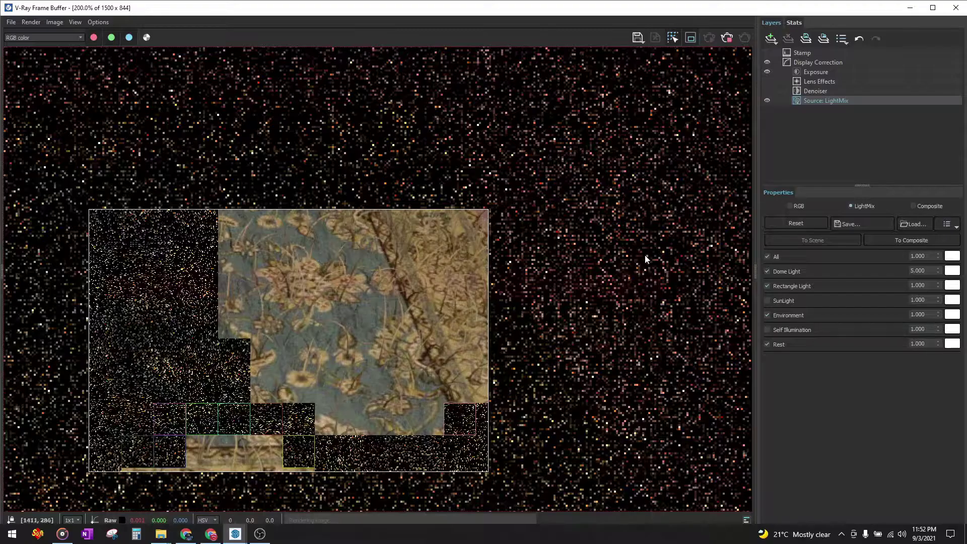
left_click(732, 38)
left_click(906, 10)
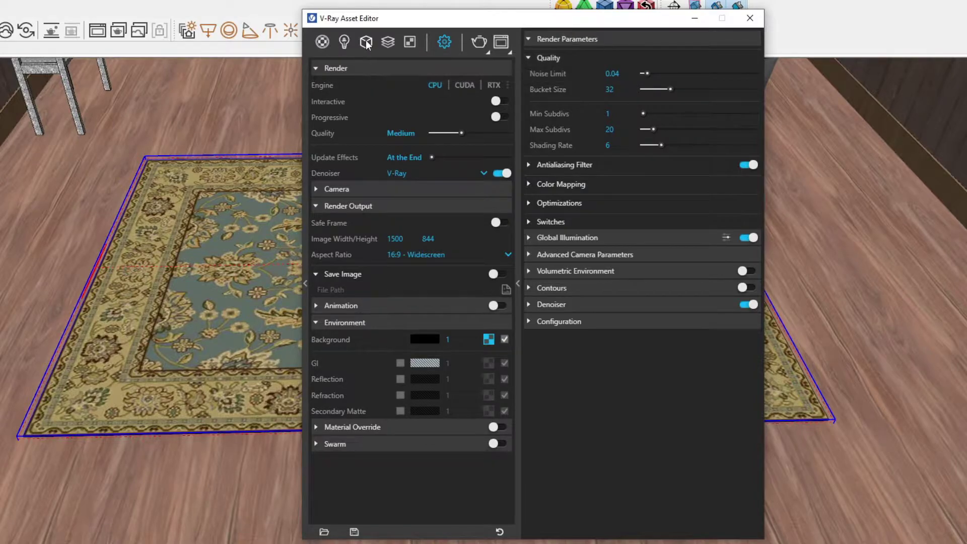
- Open the Fur geometry's parameters in the V-Ray Asset Editor and raise its Count (Area) to 8.2
left_click(366, 43)
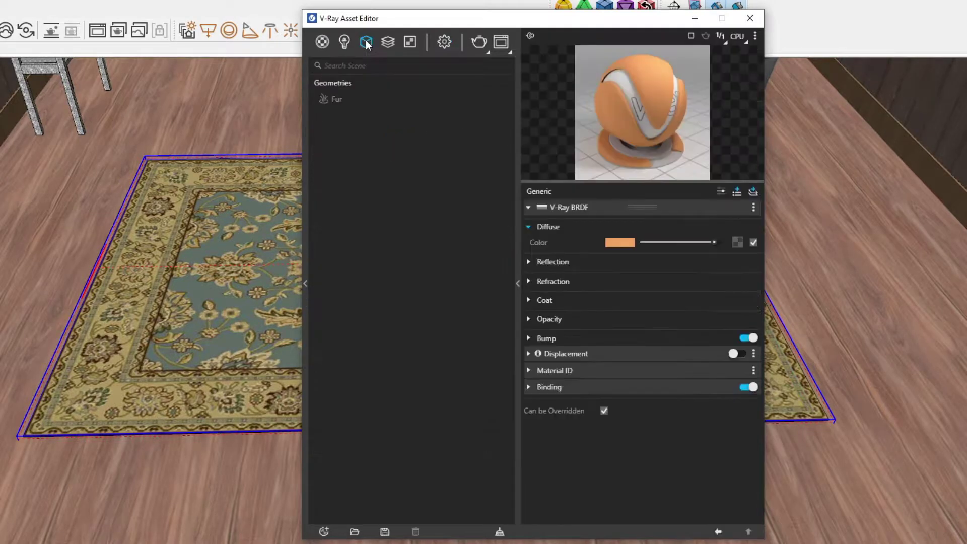
left_click(337, 99)
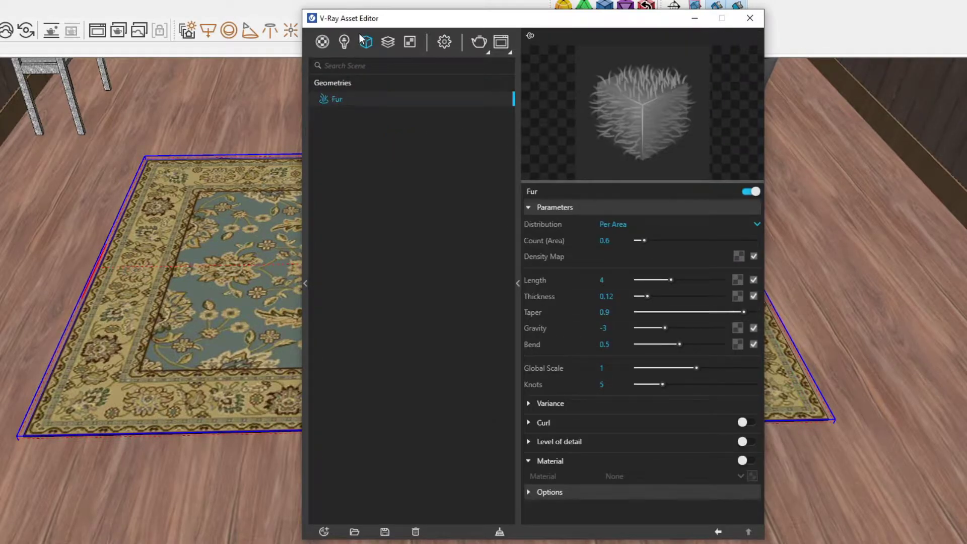
left_click_drag(374, 20, 690, 48)
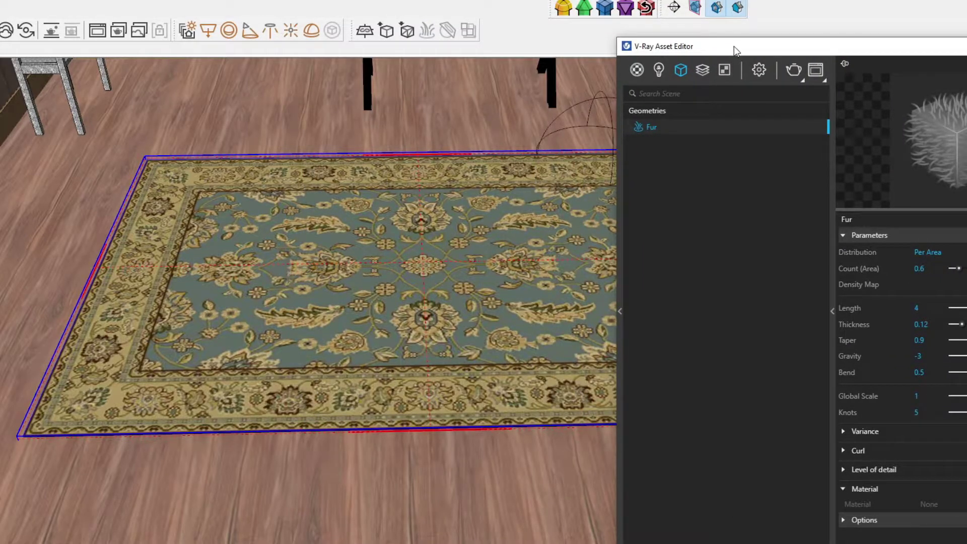
left_click_drag(734, 45, 195, 26)
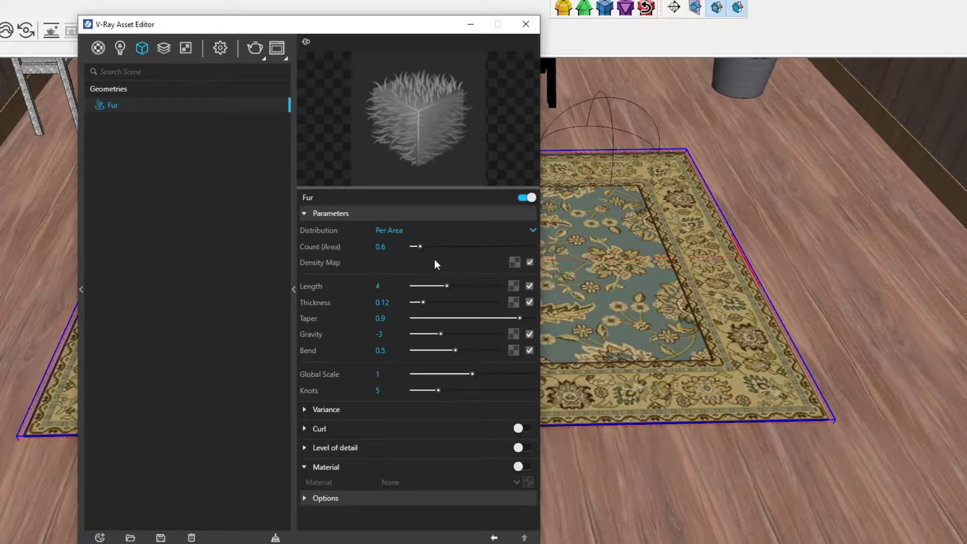
left_click_drag(422, 246, 503, 247)
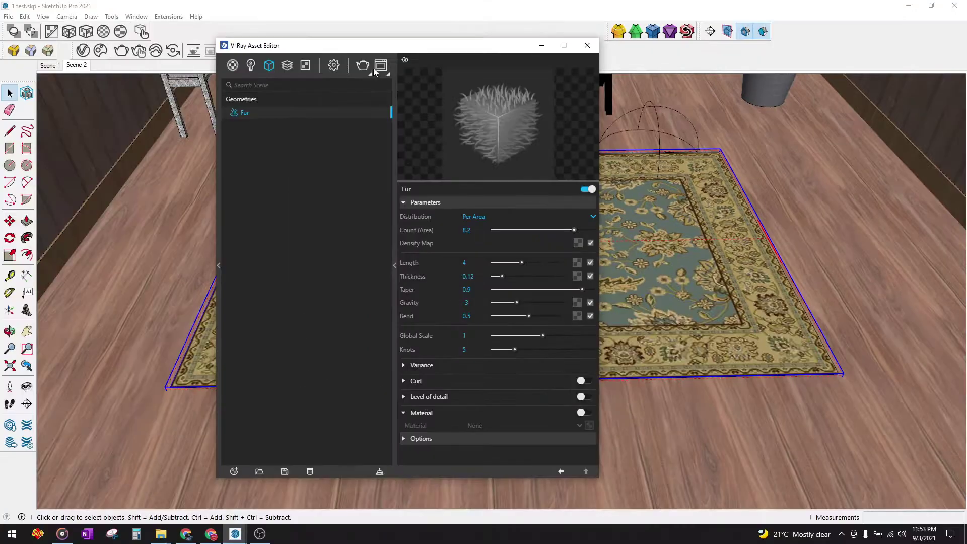
- Review the previous region render and the grey carpet reference photo to judge the fur length
left_click(275, 48)
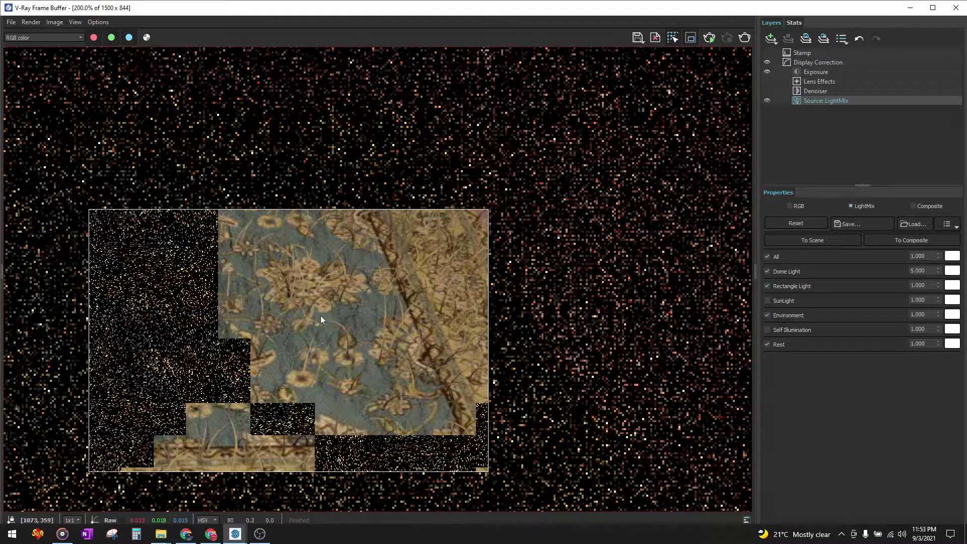
left_click(910, 7)
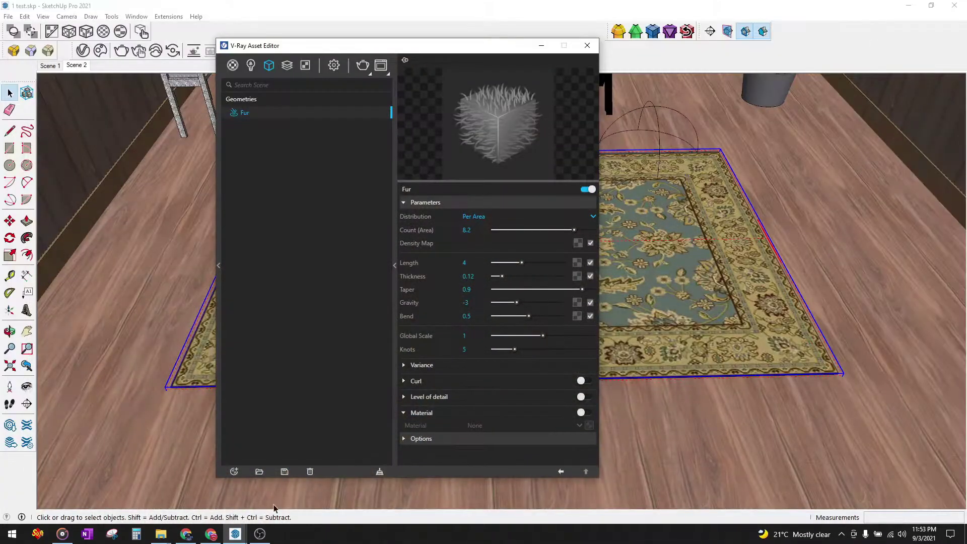
left_click(210, 535)
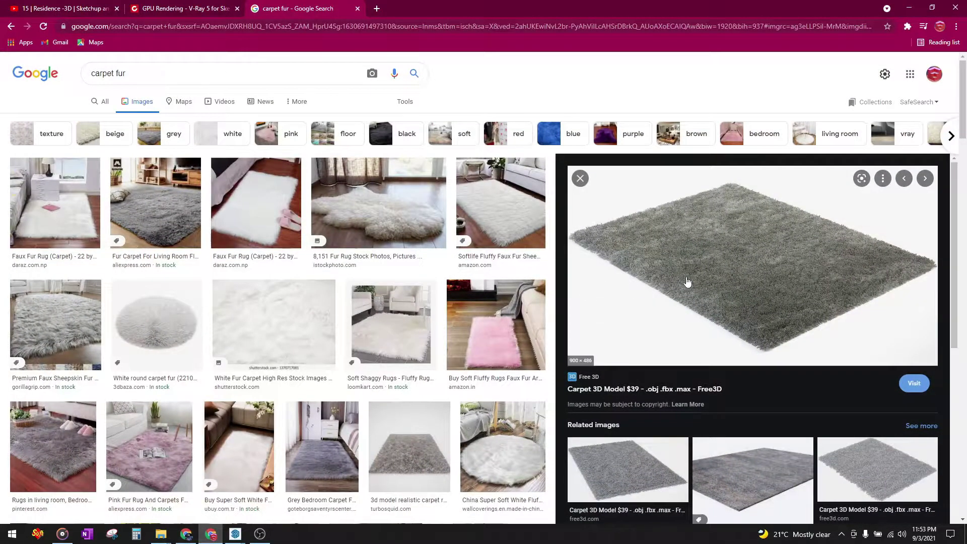
left_click(910, 7)
- Try a fur Length of 0.1
left_click_drag(522, 263, 499, 263)
type(".1")
key("Return")
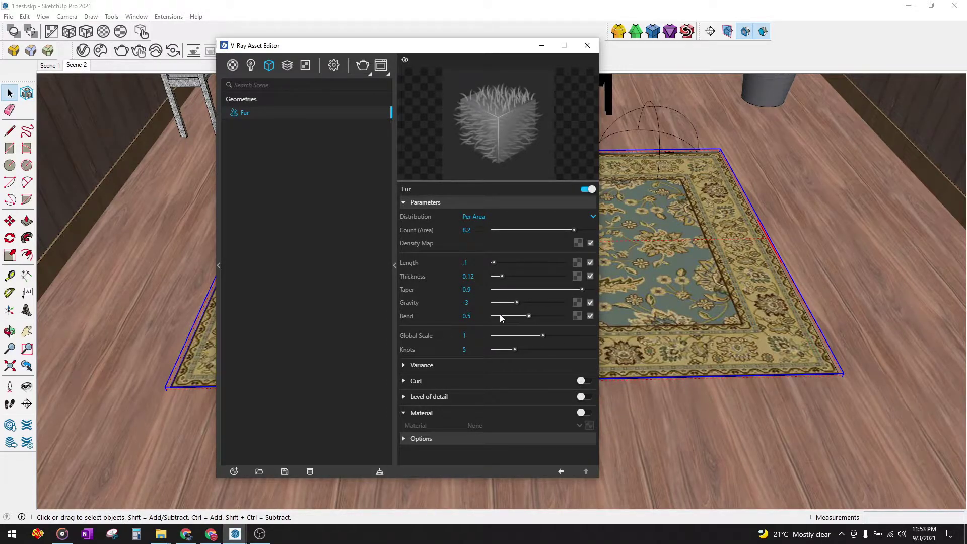
- Render the carpet region with the 0.1 fur length, inspect the pile up close, and leave the frame buffer
left_click(587, 46)
left_click(233, 51)
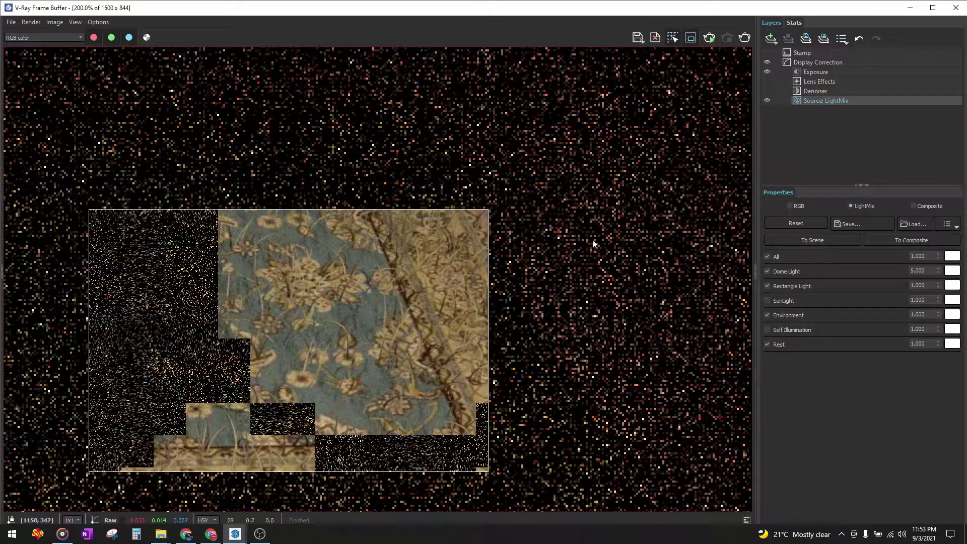
left_click(745, 38)
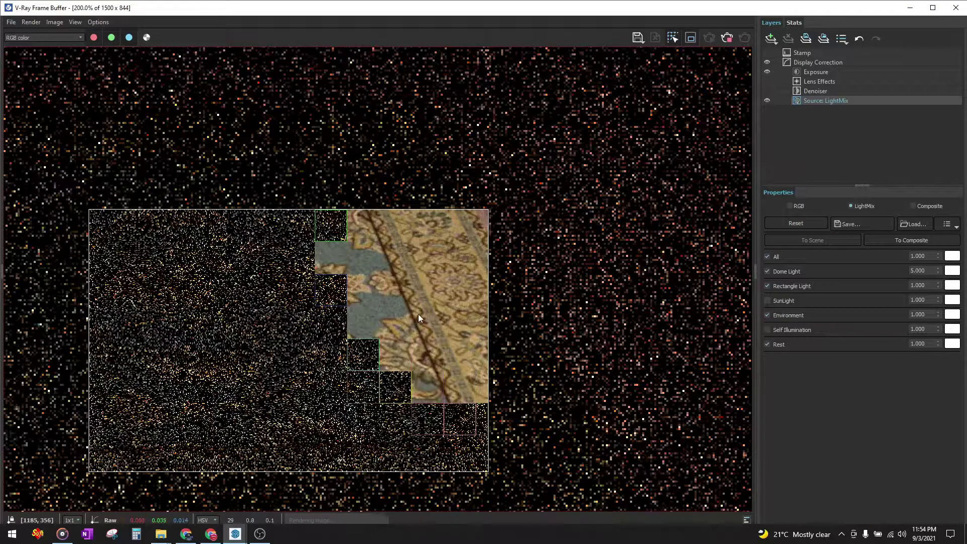
scroll(404, 303, "up", 1)
scroll(405, 303, "down", 1)
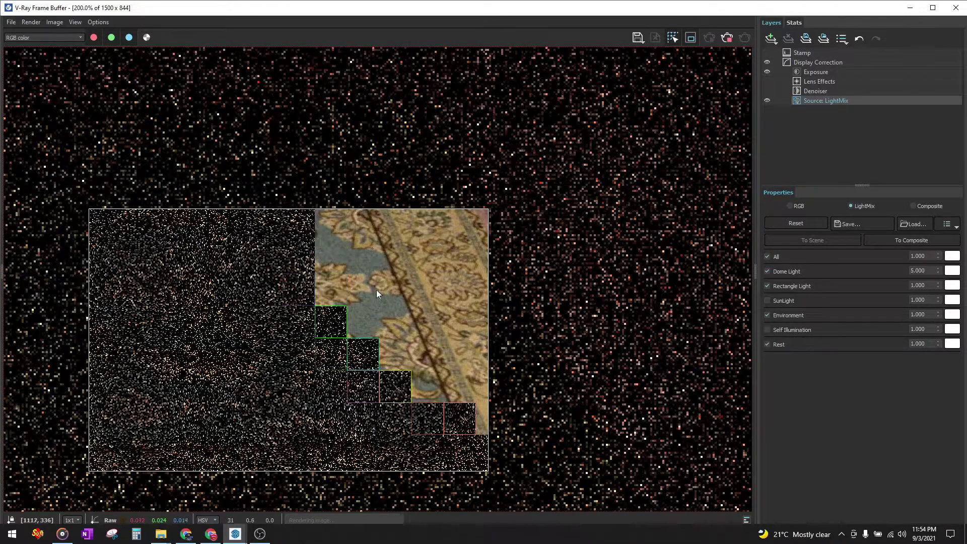
scroll(376, 289, "up", 1)
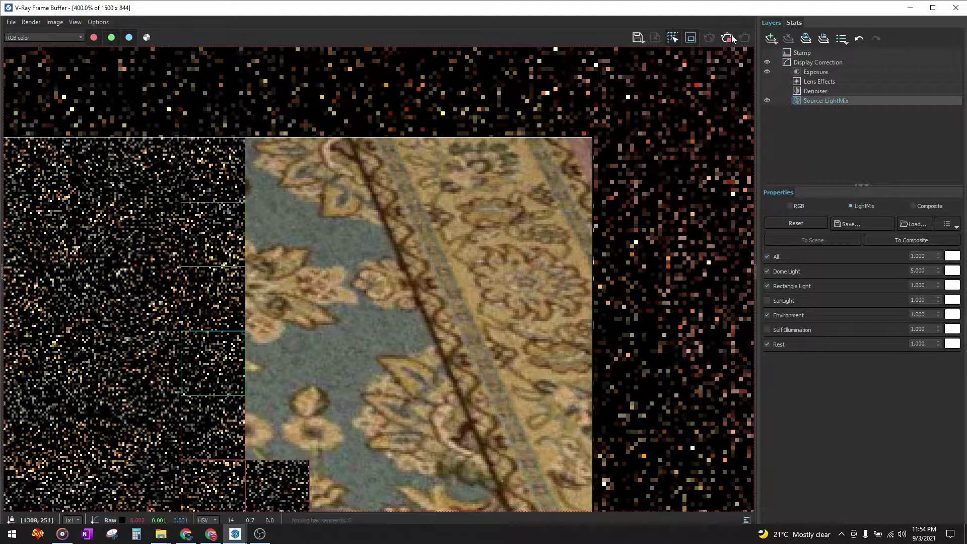
left_click(910, 7)
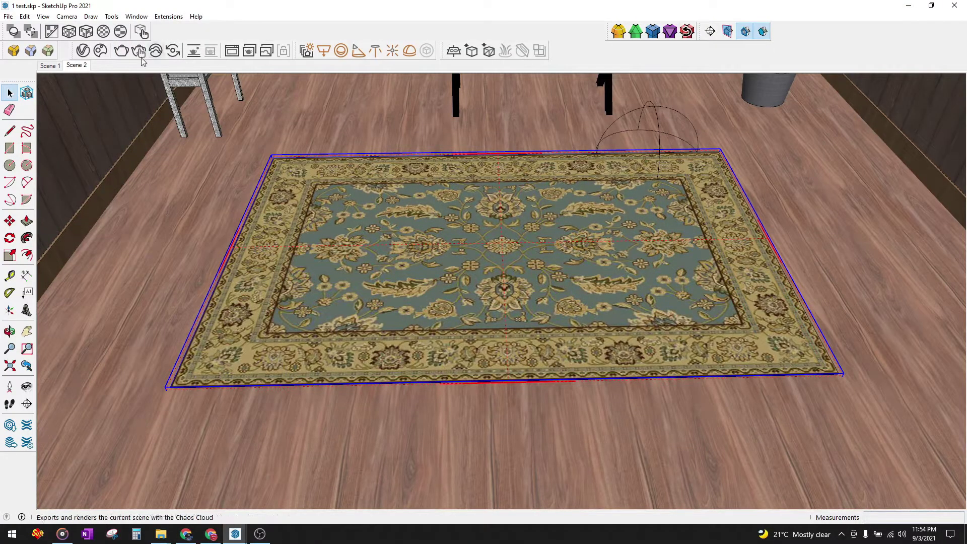
- Reopen the Fur parameters and try a Length of 1.2
left_click(85, 54)
left_click(466, 263)
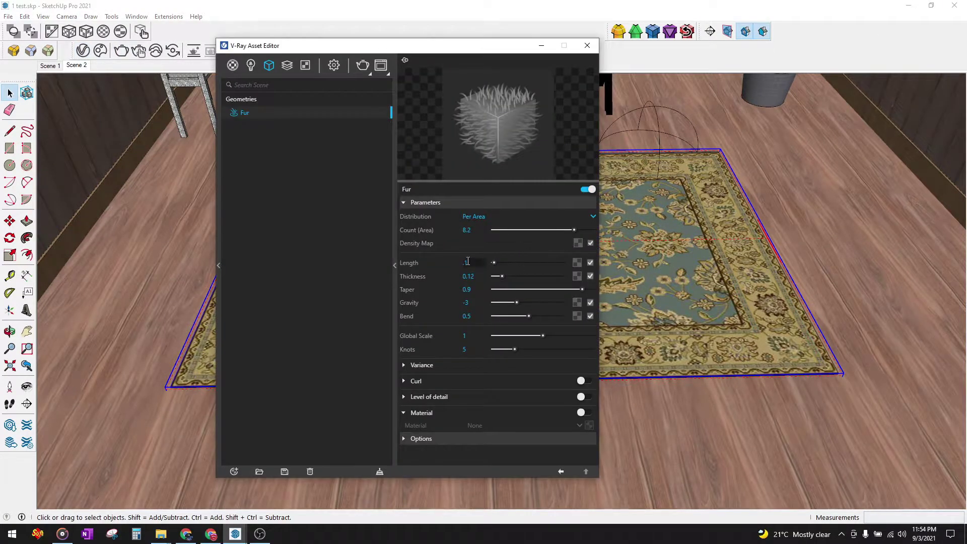
type("1.2")
key("Return")
- Test-render the carpet region with the 1.2 fur length, examine the result, and close the frame buffer
left_click(383, 67)
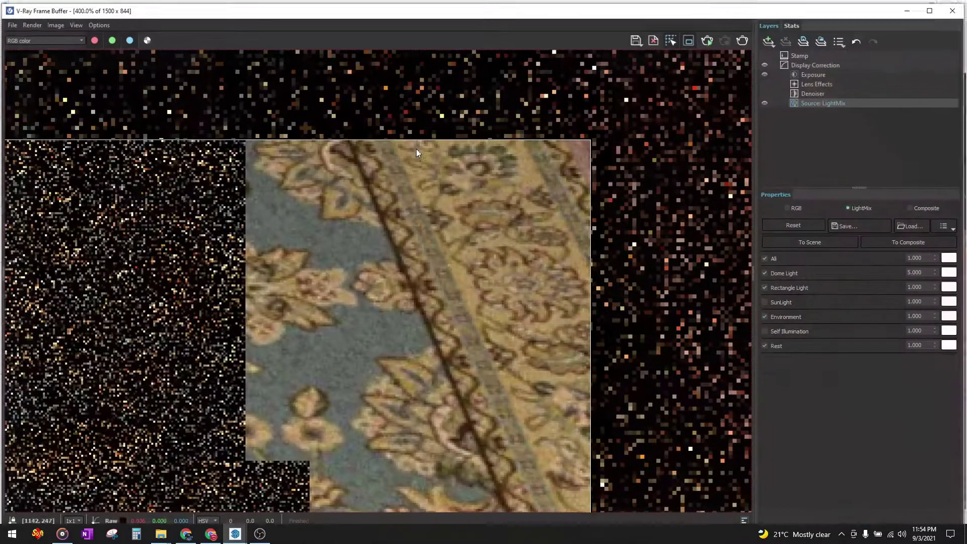
left_click(745, 37)
scroll(315, 316, "down", 1)
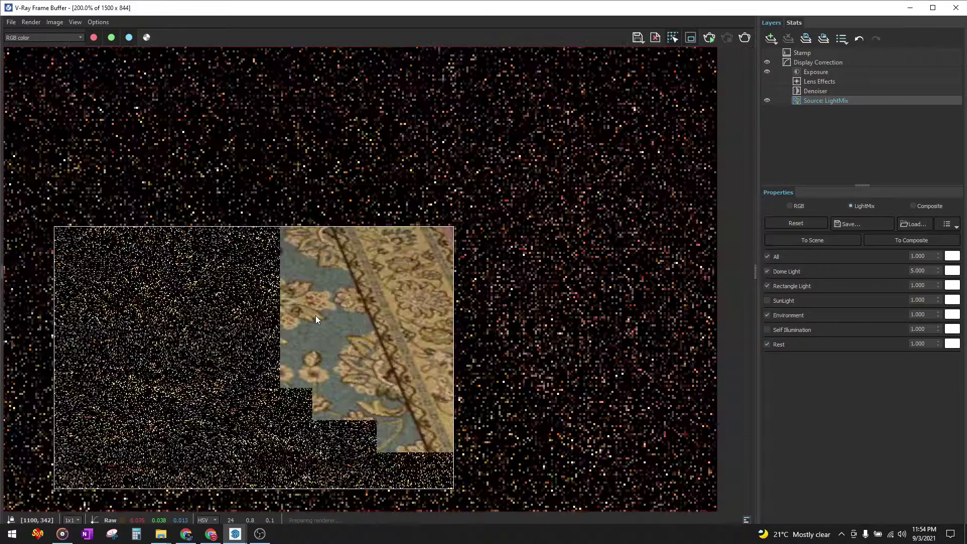
middle_click_drag(327, 325, 396, 273)
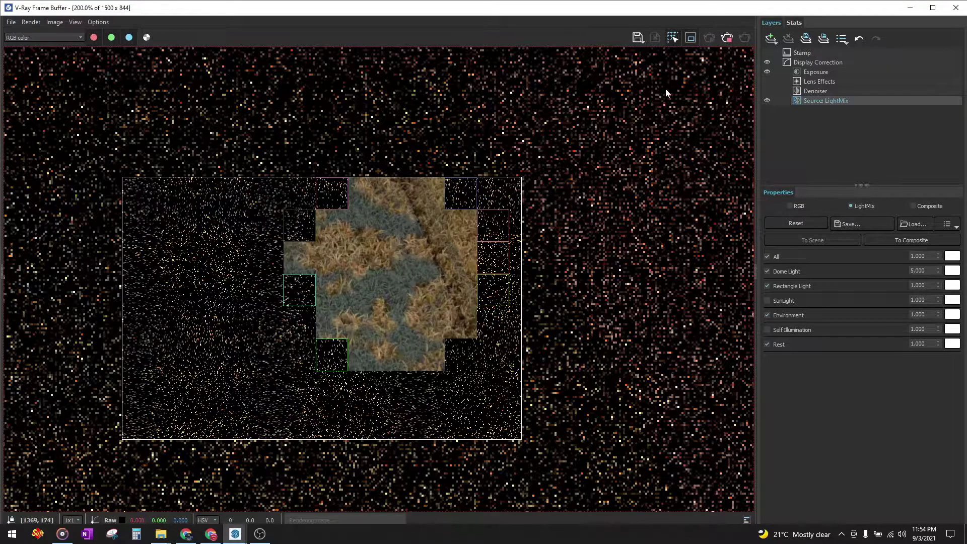
left_click(956, 8)
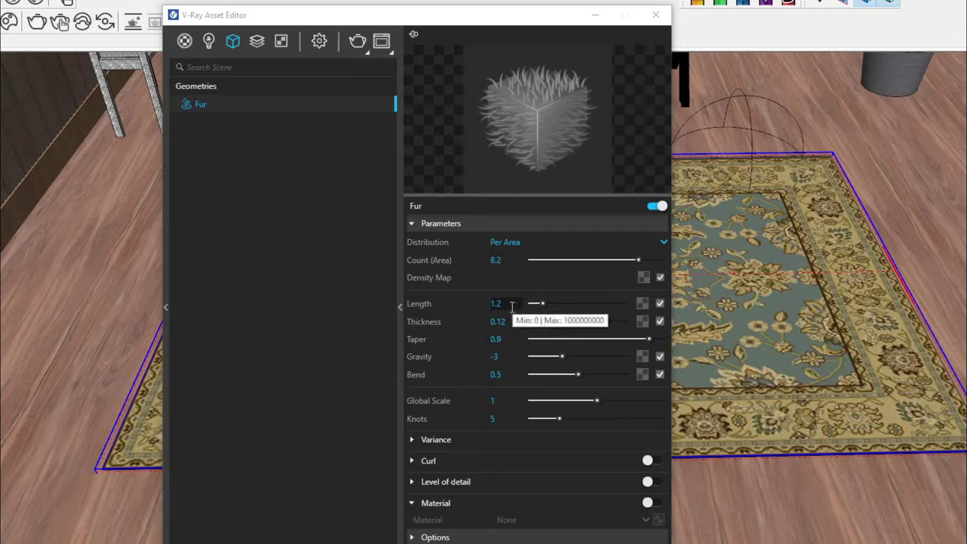
- Set the fur's Length to 0.8
left_click_drag(513, 307, 482, 303)
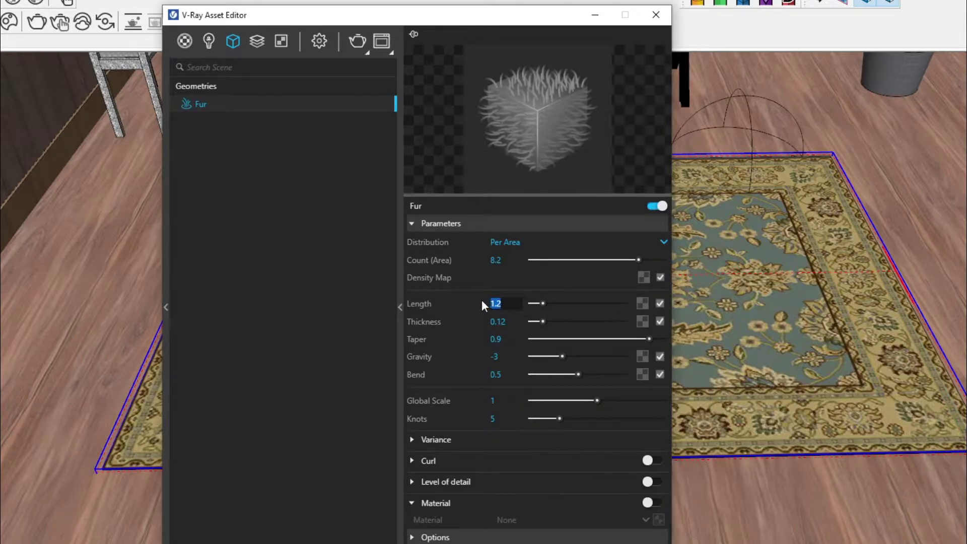
key("BackSpace")
key("Return")
- Render the region with the 0.8 fur length, check the pile, stop the render, and close the V-Ray windows
left_click(376, 47)
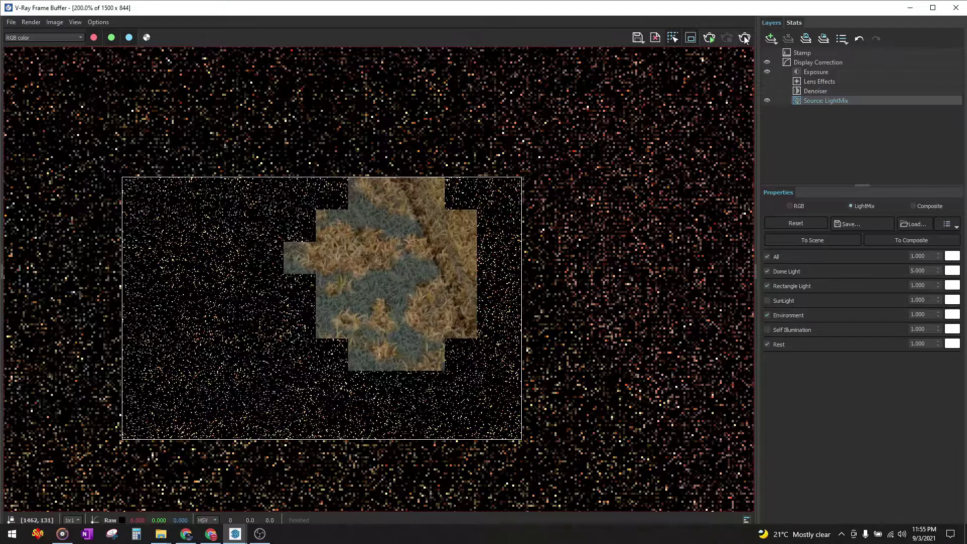
left_click(744, 38)
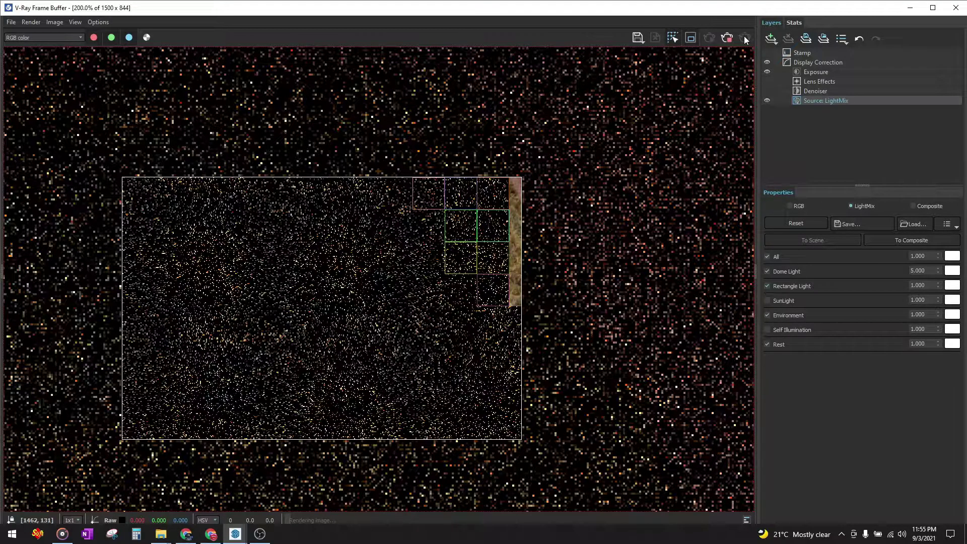
scroll(500, 222, "up", 2)
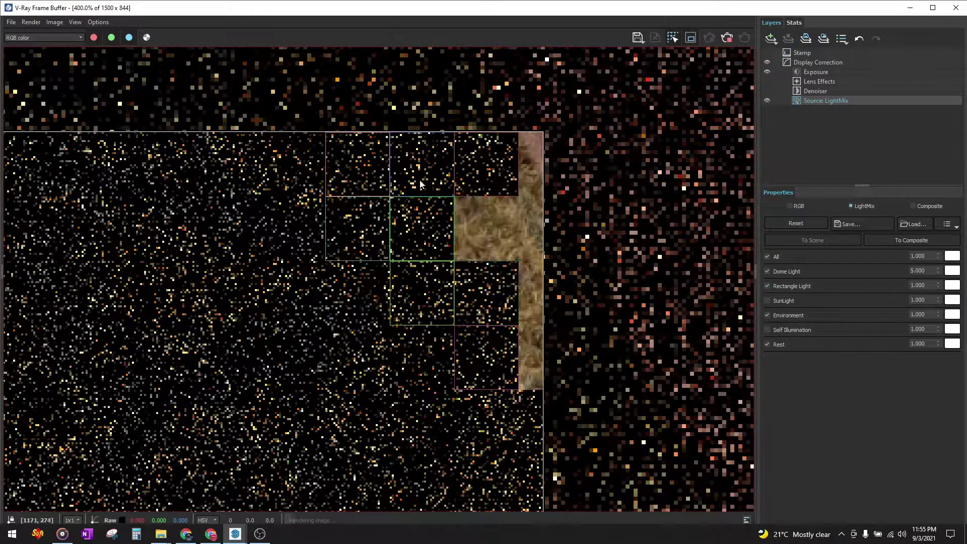
scroll(477, 244, "down", 2)
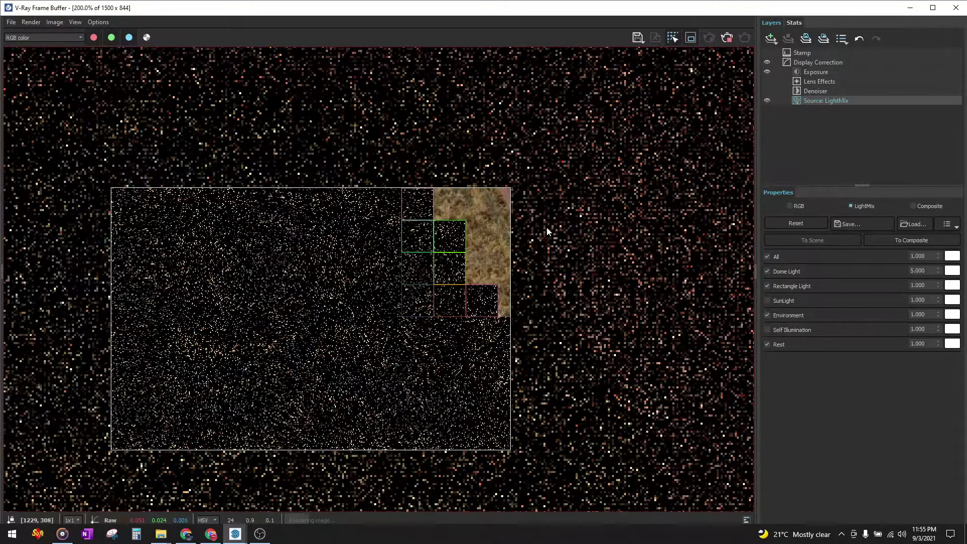
left_click(727, 39)
left_click(957, 10)
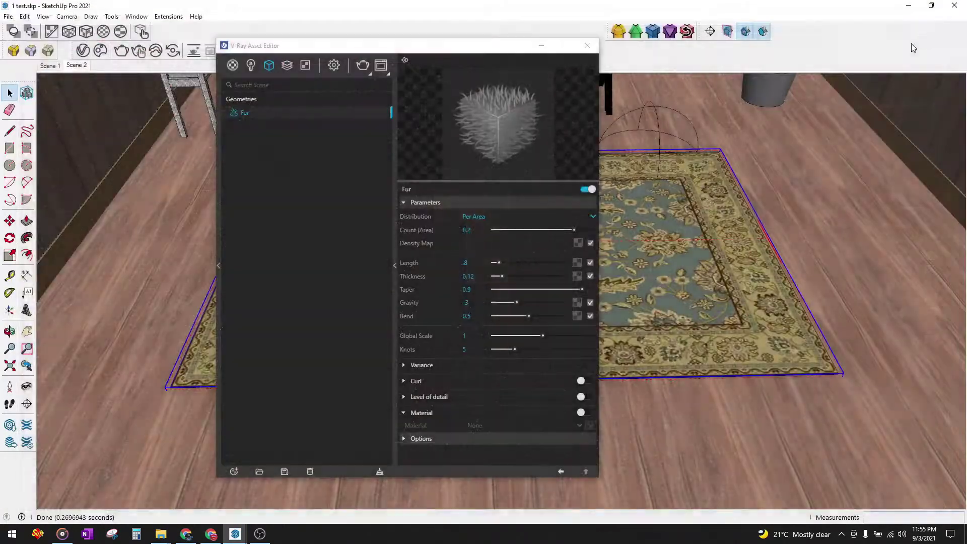
left_click(587, 47)
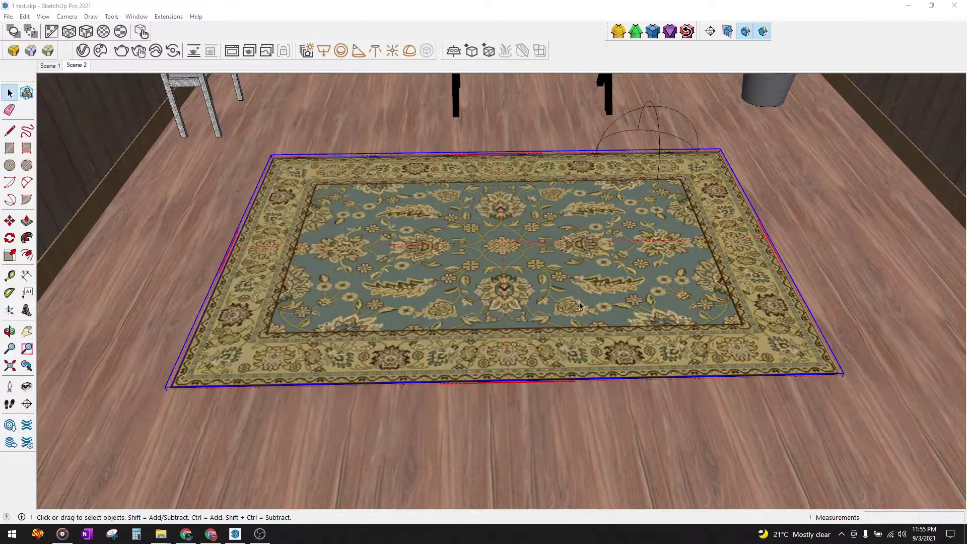
- Move the dome light off the carpet to the floor beside the potted plant, about 2' 10" away
mouse_move(472, 172)
middle_mouse_down("shift")
mouse_move(428, 291)
mouse_move(450, 230)
mouse_move(456, 286)
mouse_move(458, 235)
middle_mouse_up("shift")
scroll(450, 229, "down", 2)
key("space")
left_click(559, 276)
key("m")
left_click(531, 317)
left_click(642, 317)
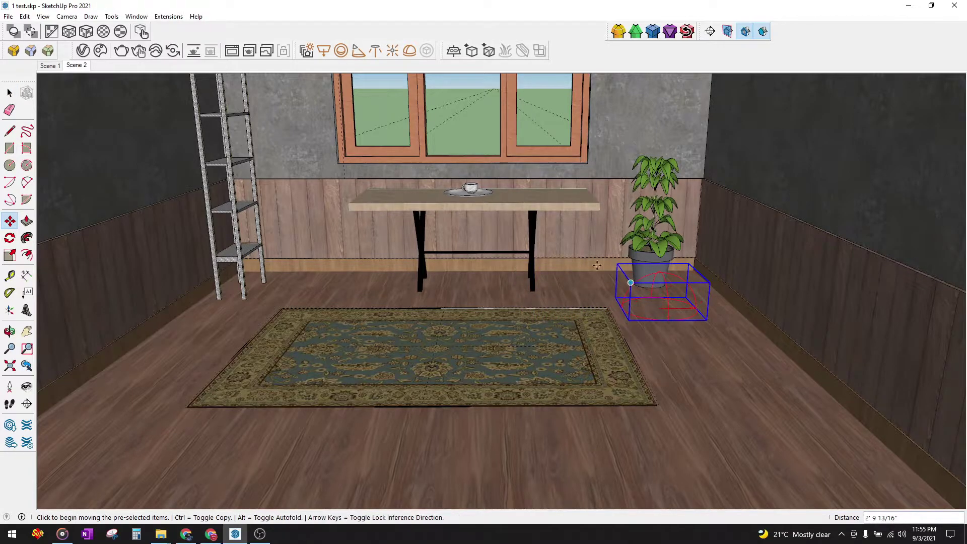
- Replace the dome light's Color/Texture HDR map with the bitmap kloppenheim_03_2k.exr from the Hdris folder and close the V-Ray Asset Editor
left_click(82, 51)
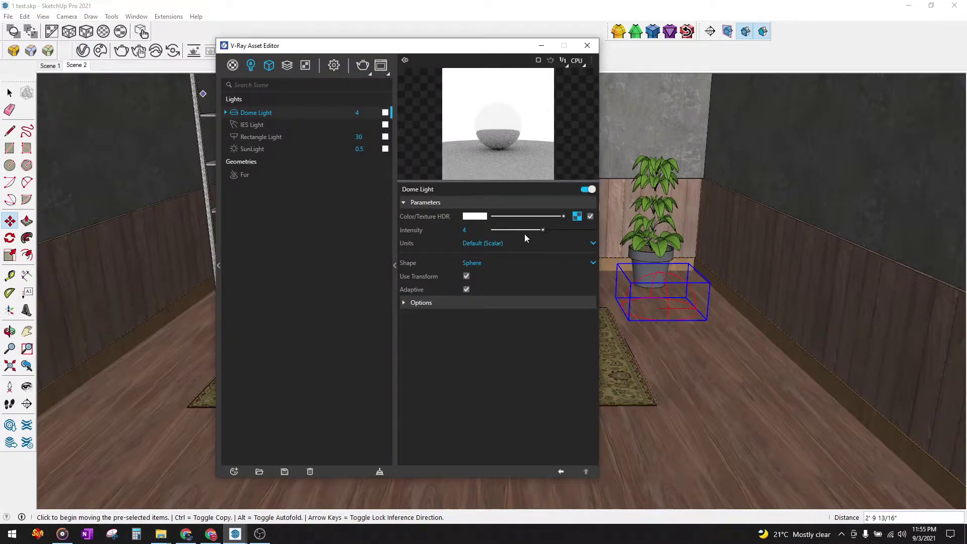
right_click(577, 216)
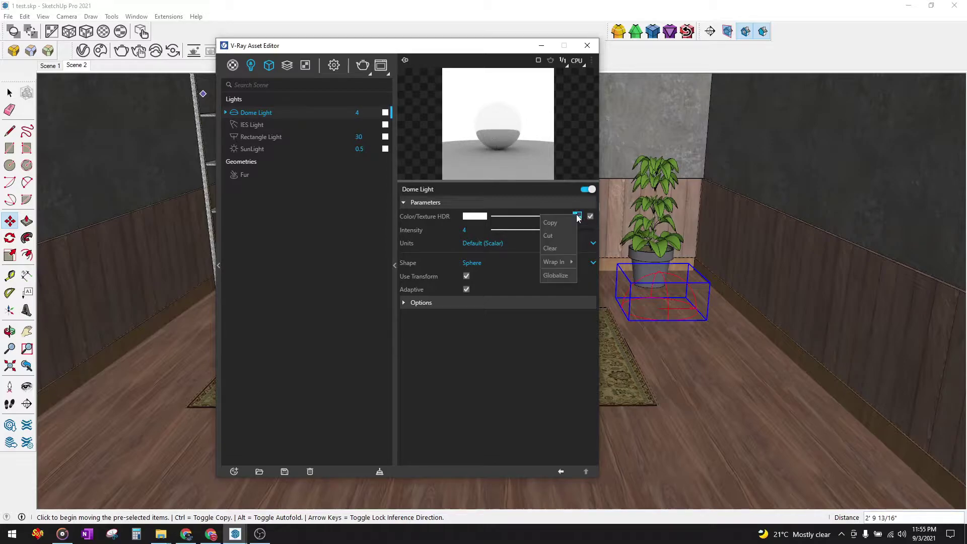
left_click(550, 247)
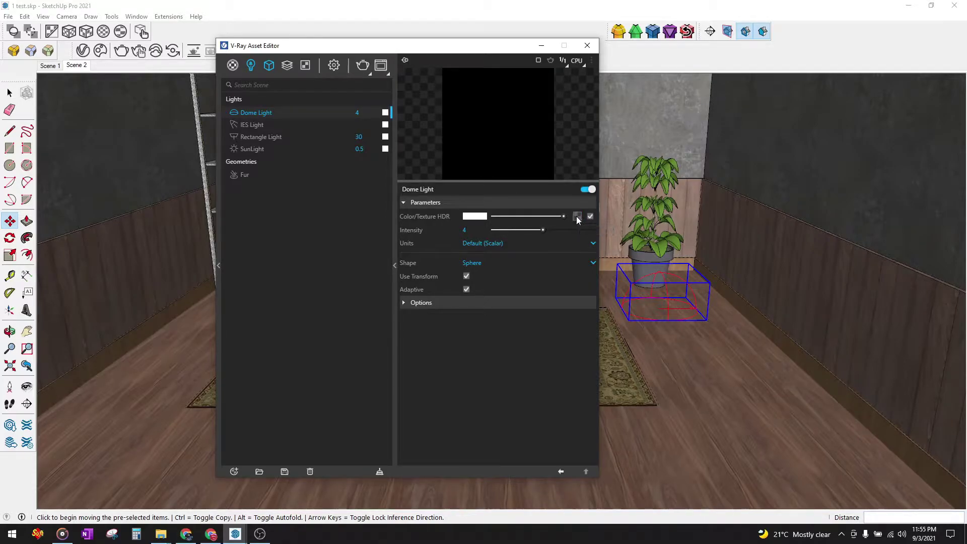
left_click(577, 216)
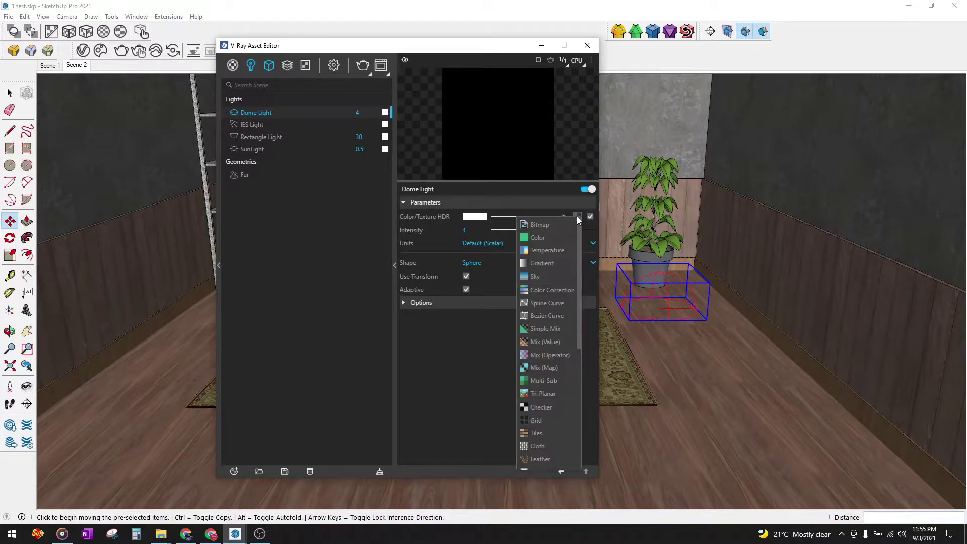
left_click(547, 226)
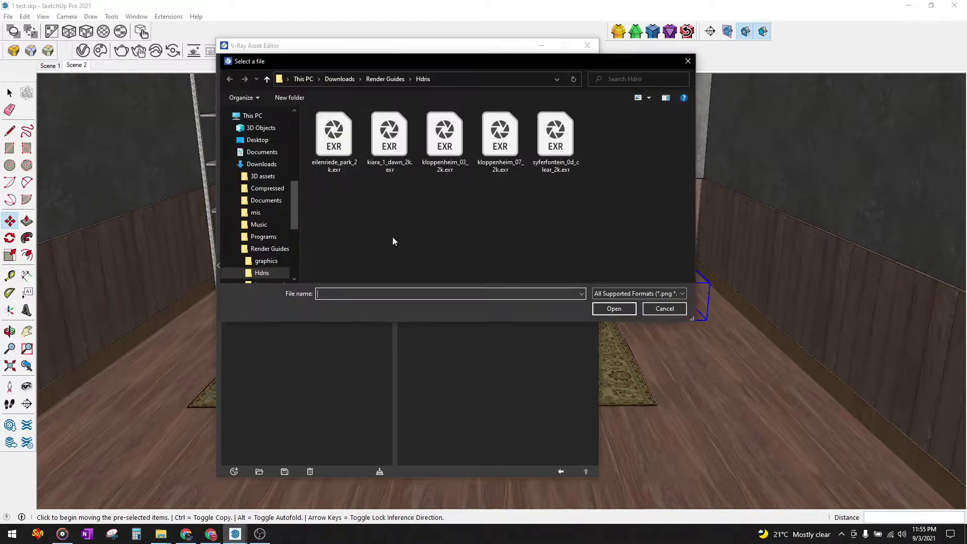
left_click(456, 146)
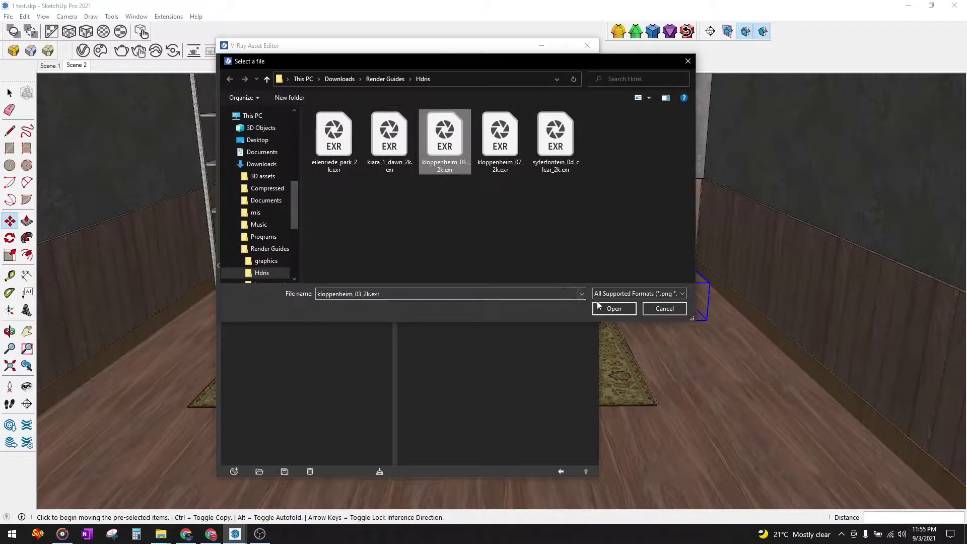
left_click(615, 309)
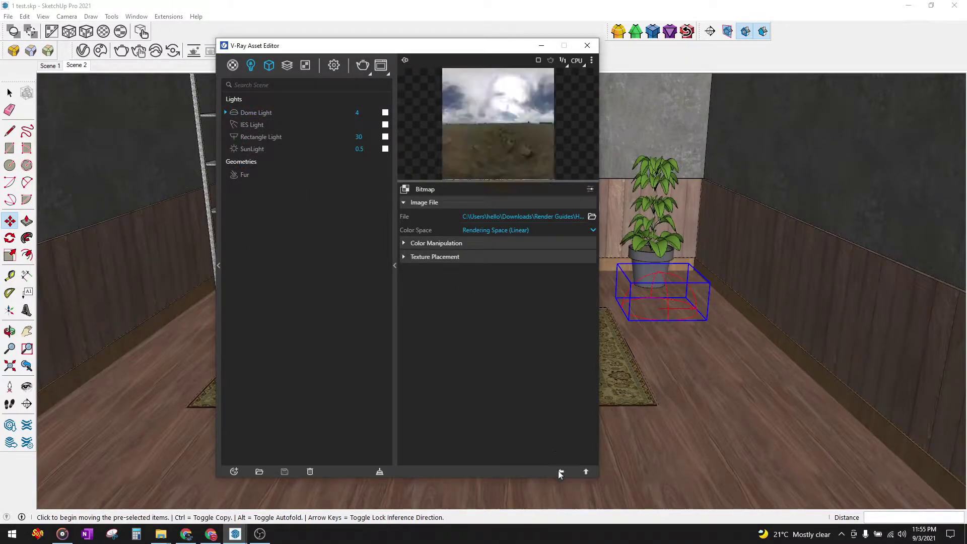
left_click(559, 471)
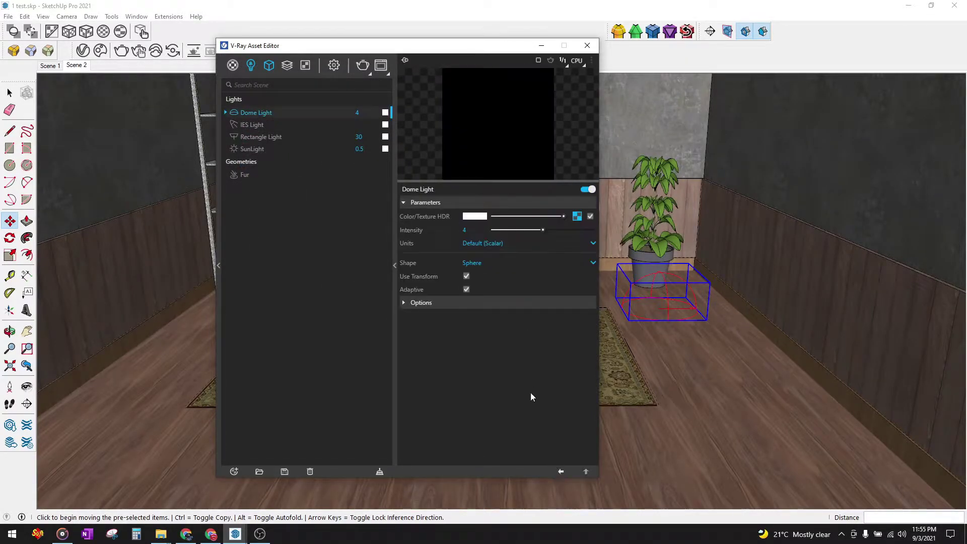
left_click(466, 276)
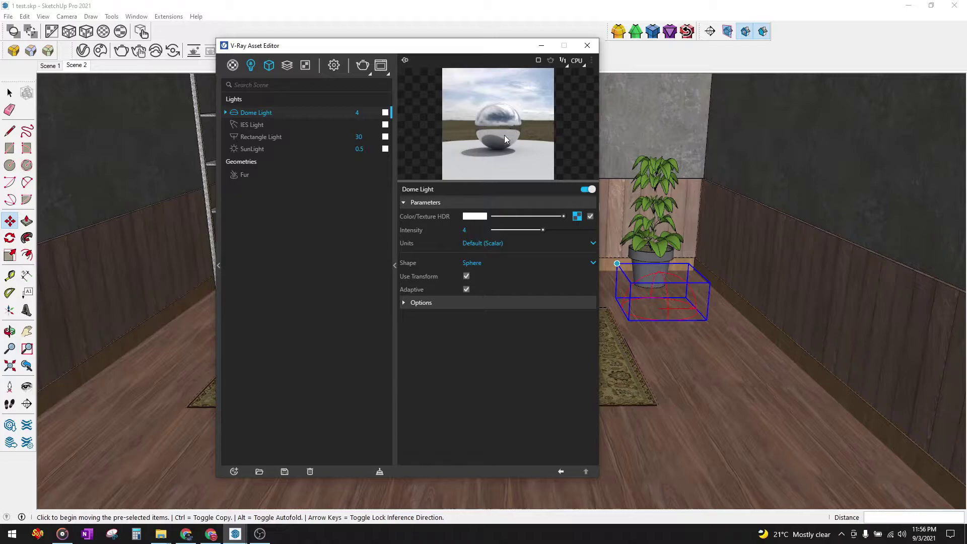
left_click(586, 47)
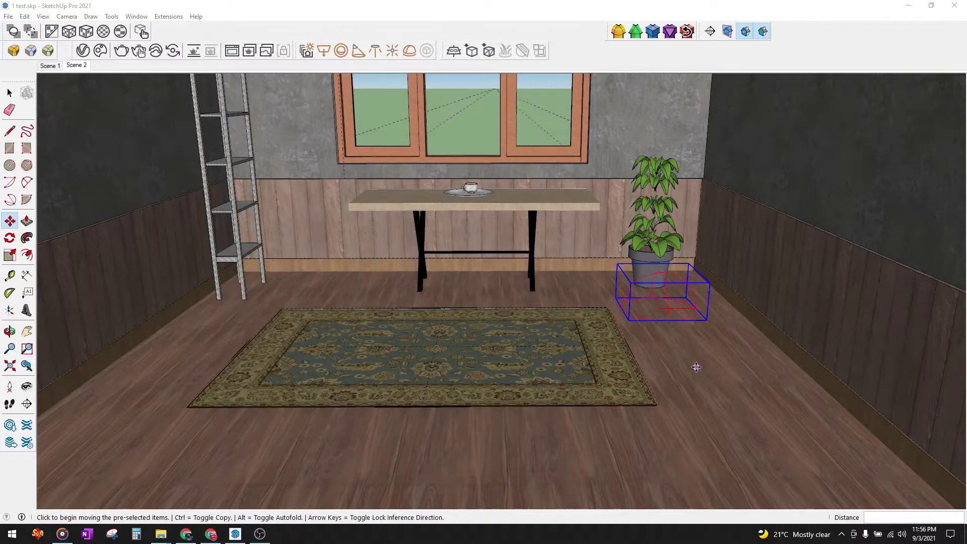
- Show the scene's materials in the V-Ray Asset Editor and expand the material library beside a closer view of the carpet and floor
scroll(696, 368, "up", 3)
scroll(626, 308, "down", 1)
mouse_move(622, 379)
middle_mouse_down("shift")
mouse_move(626, 309)
mouse_move(667, 376)
middle_mouse_up("shift")
key("b")
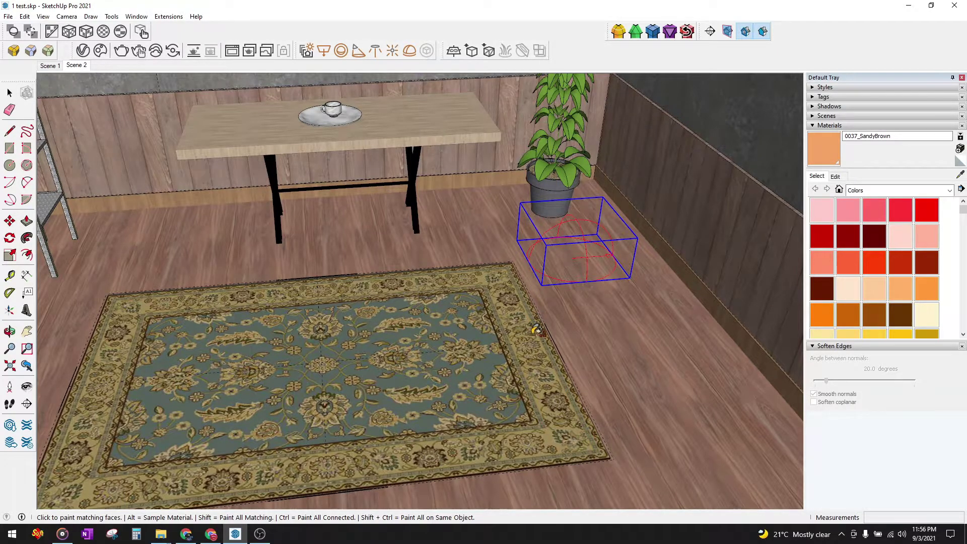
left_click(83, 51)
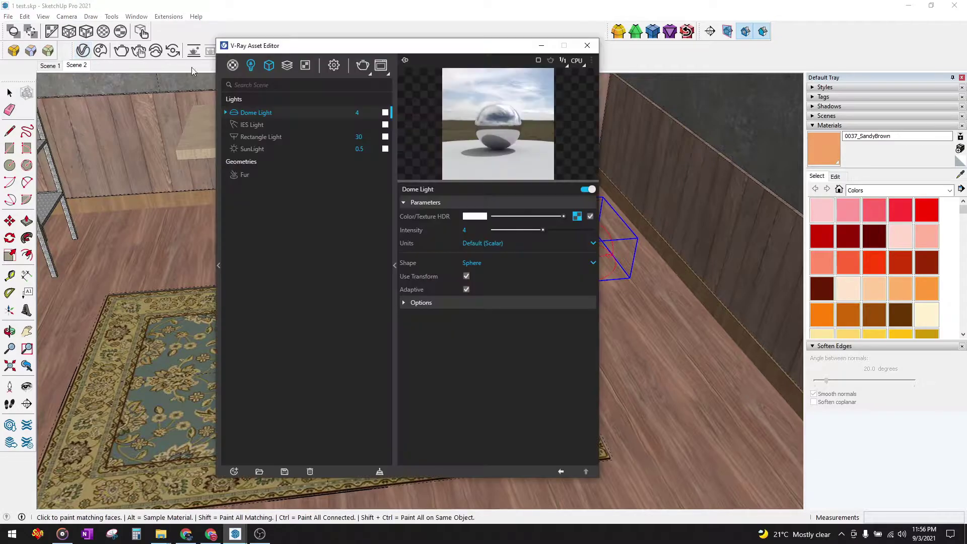
left_click_drag(283, 49, 491, 74)
left_click(439, 92)
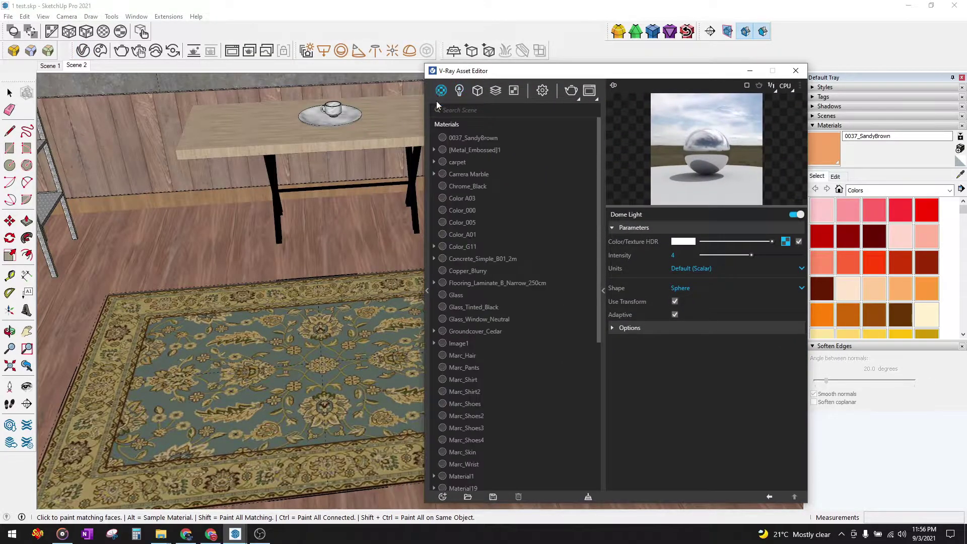
left_click(427, 292)
left_click_drag(403, 69, 587, 57)
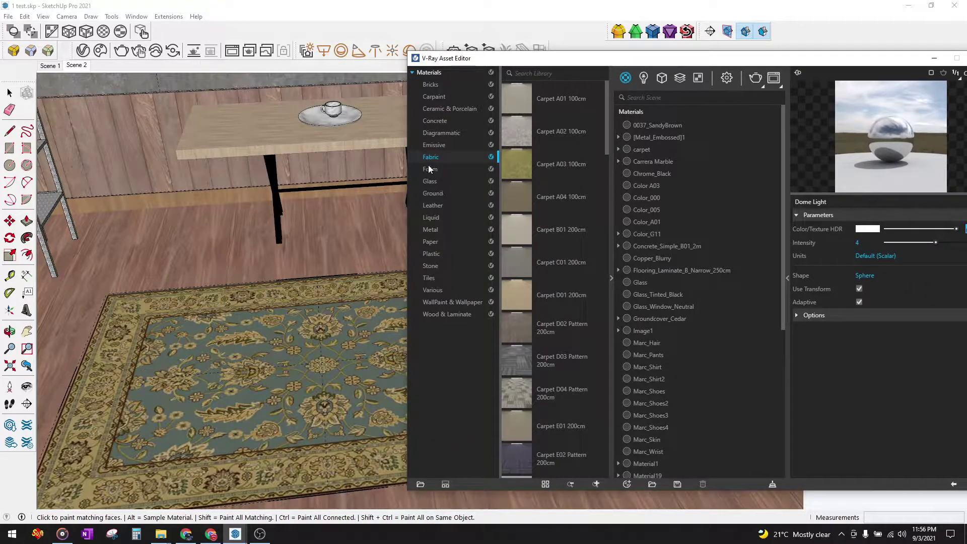
- Add Flooring Parquet Parallel D01 120cm from the Wood & Laminate material library to the scene
left_click(456, 313)
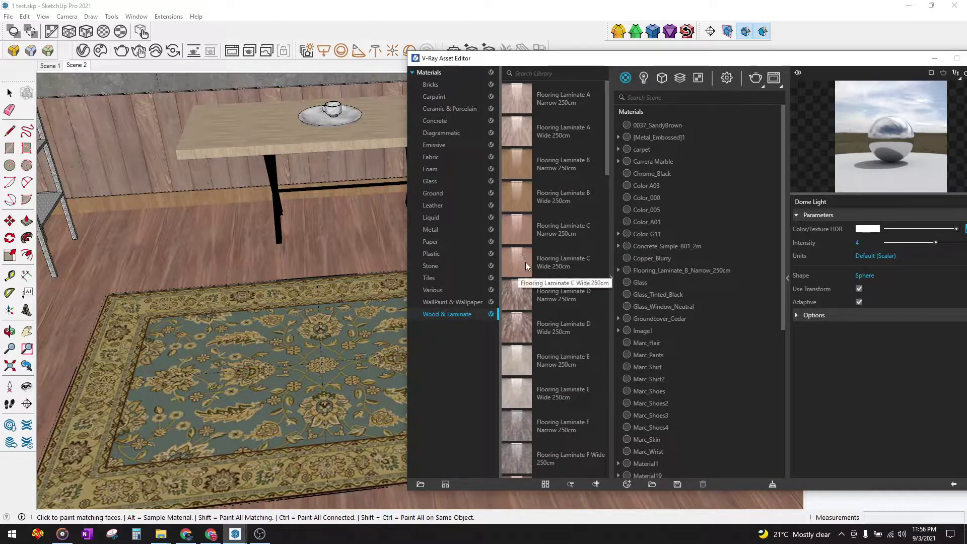
scroll(525, 261, "down", 3)
scroll(526, 261, "down", 3)
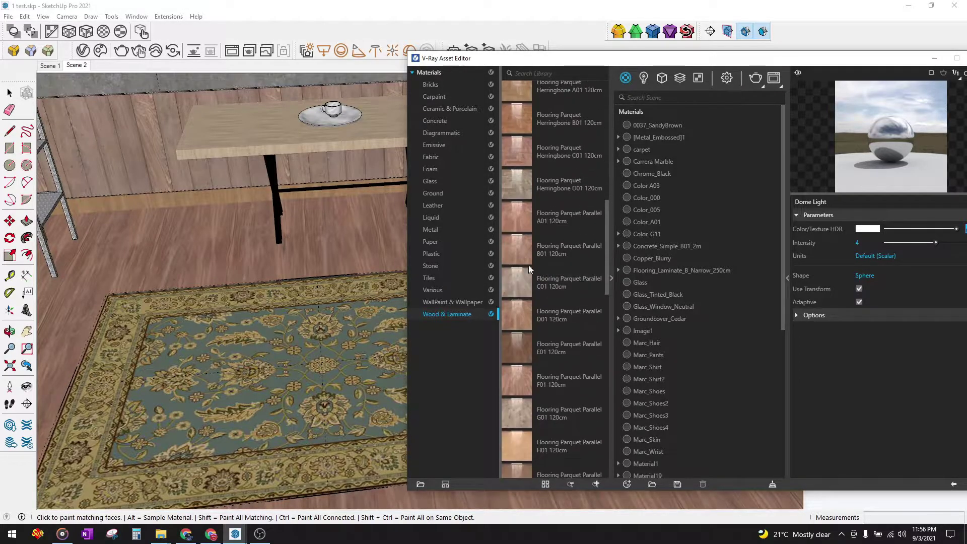
right_click(516, 308)
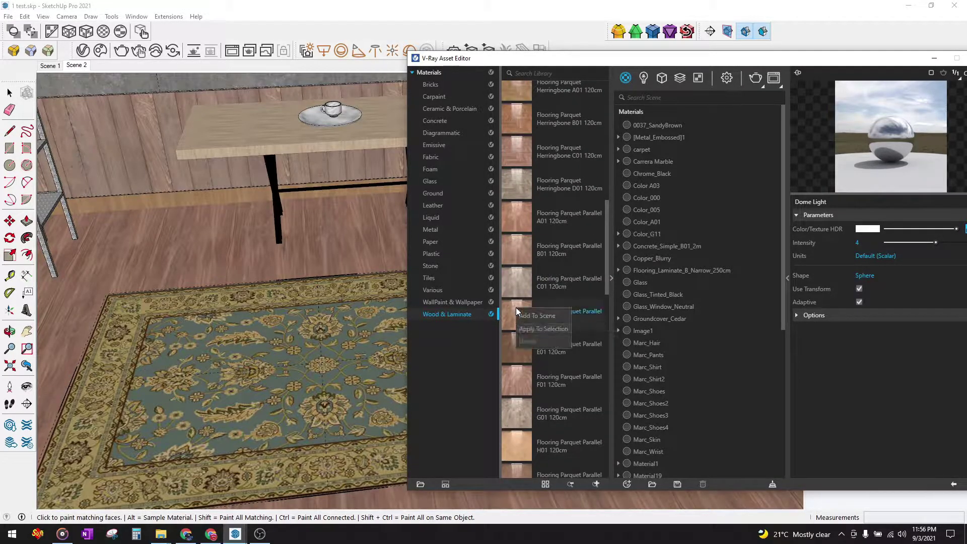
left_click(533, 317)
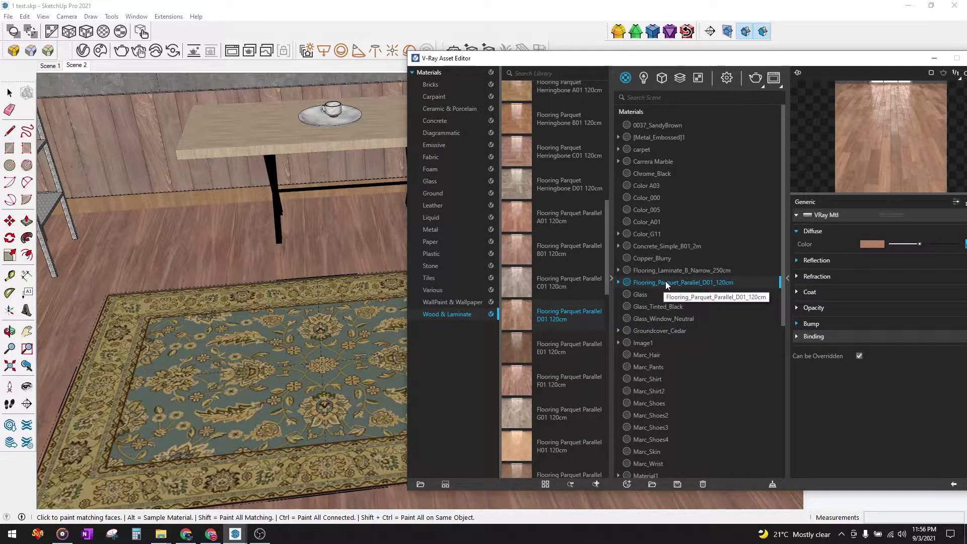
- Mark Flooring_Parquet_Parallel_D01_120cm as the replacement material, sample the floor, and replace its Veneer_A01_120cm material in the scene
left_click_drag(610, 62, 554, 49)
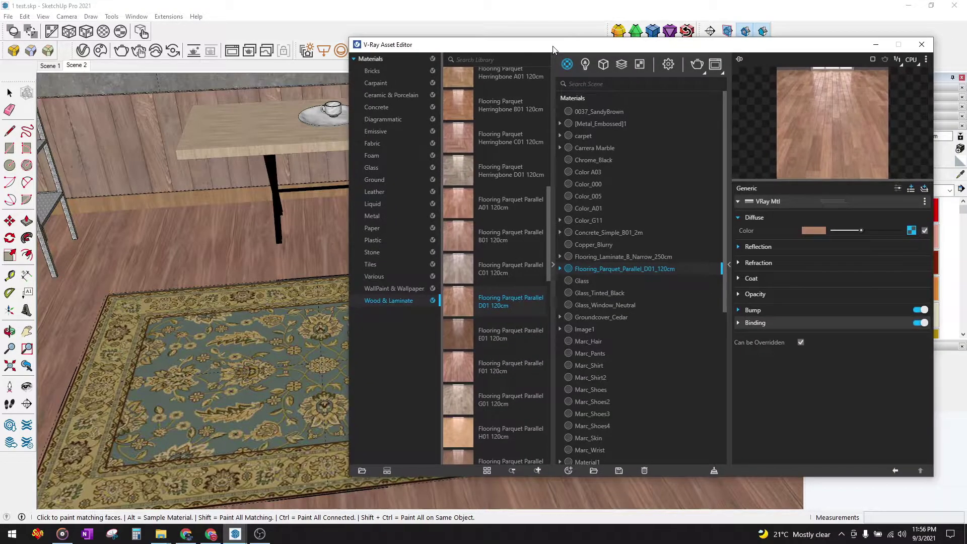
right_click(617, 269)
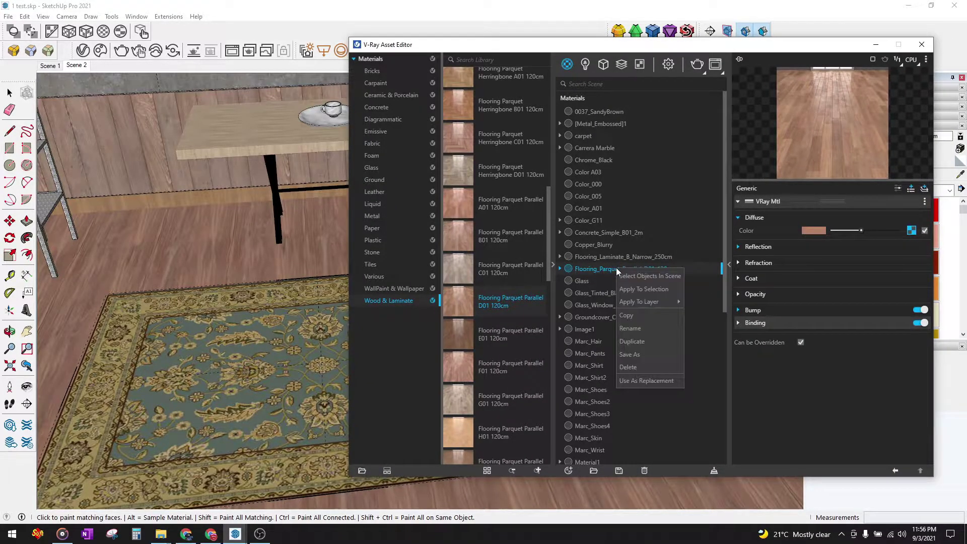
left_click(648, 379)
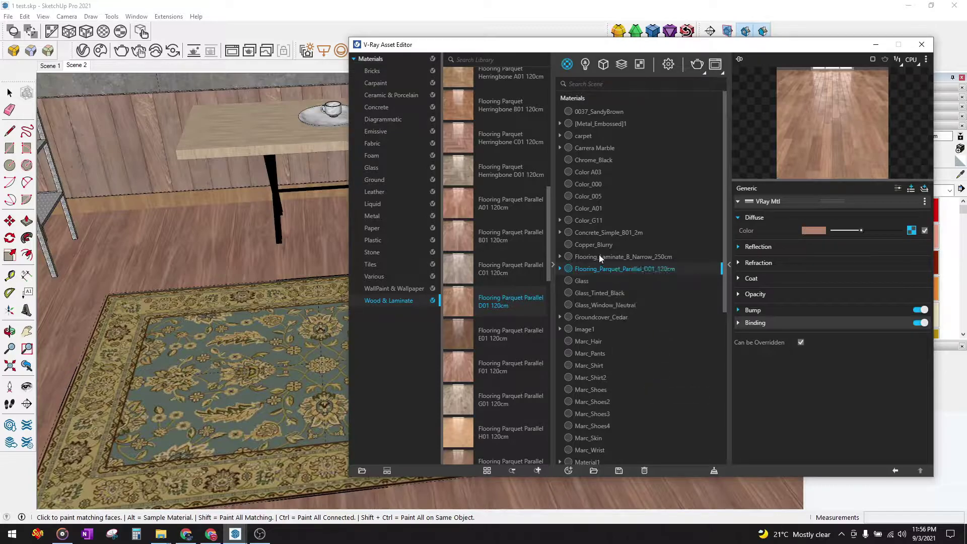
left_click(31, 108)
key("alt")
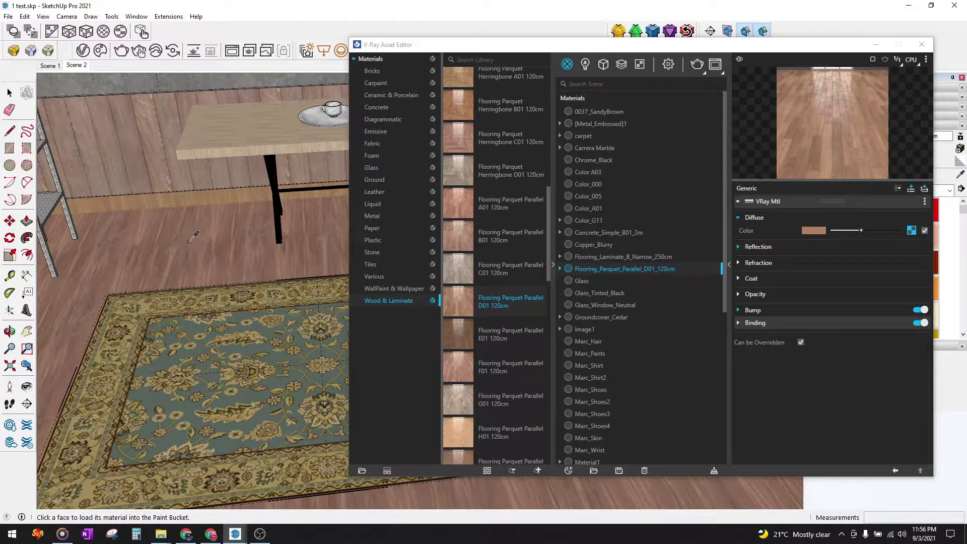
left_click(188, 241, "alt")
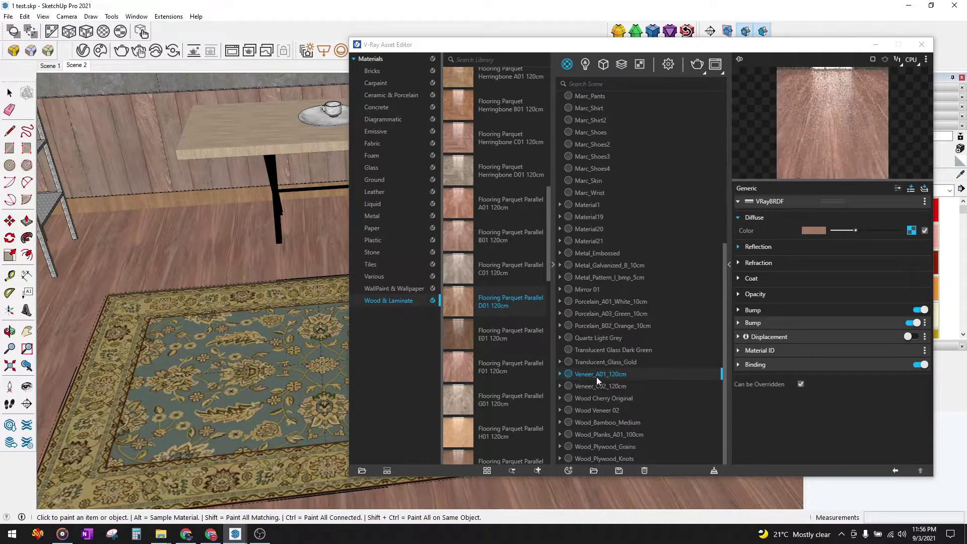
right_click(599, 376)
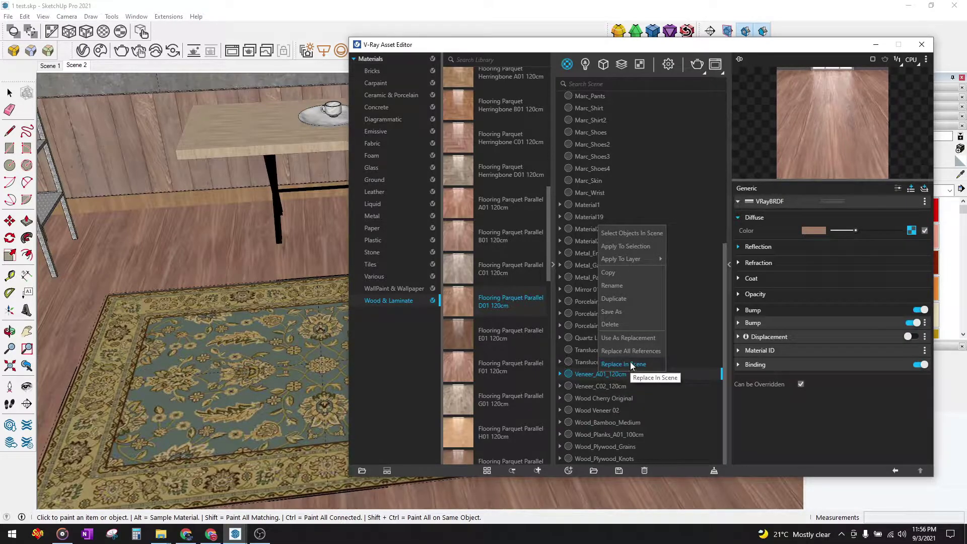
left_click(632, 364)
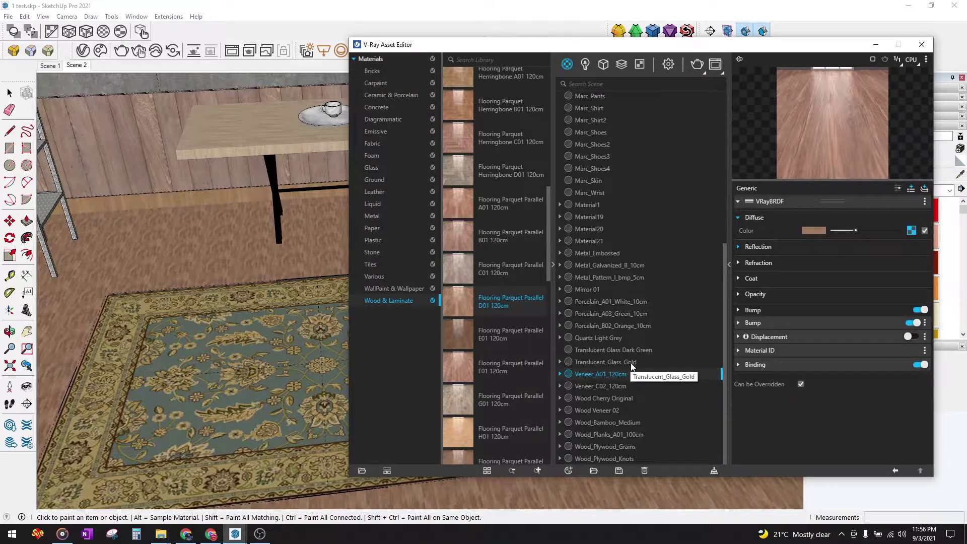
- Sample the floor's parquet material and set its texture size to 3' 6"
scroll(216, 247, "up", 6)
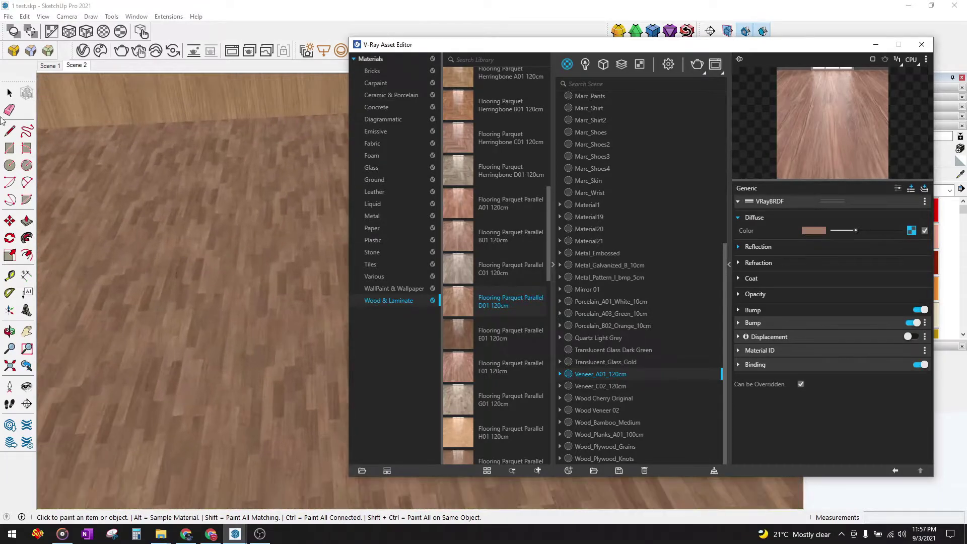
left_click(222, 208, "alt")
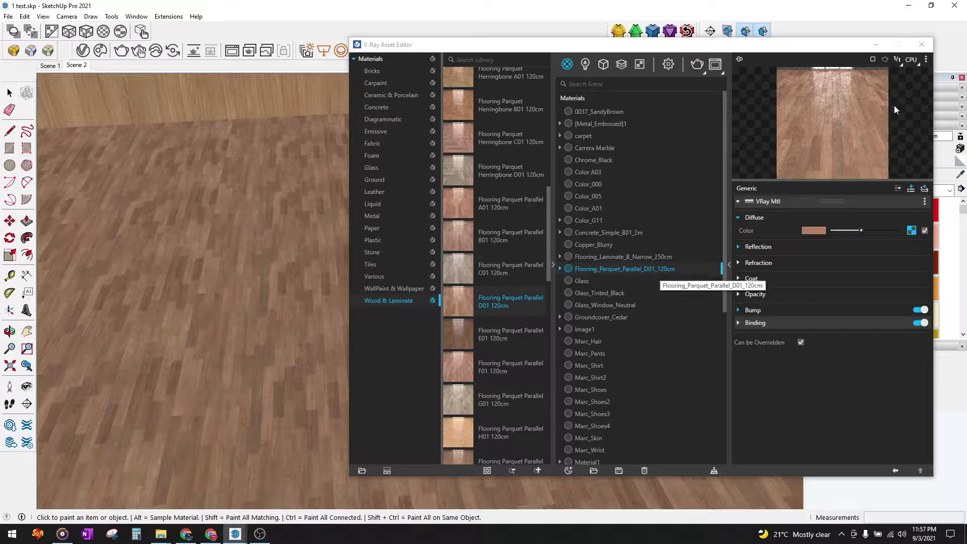
left_click(922, 45)
left_click(835, 175)
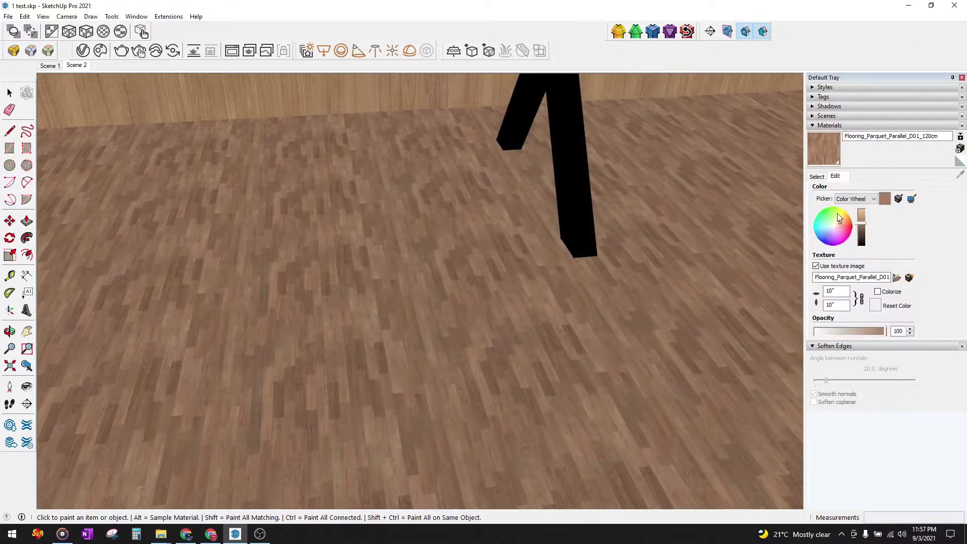
left_click_drag(849, 293, 800, 291)
type("3'")
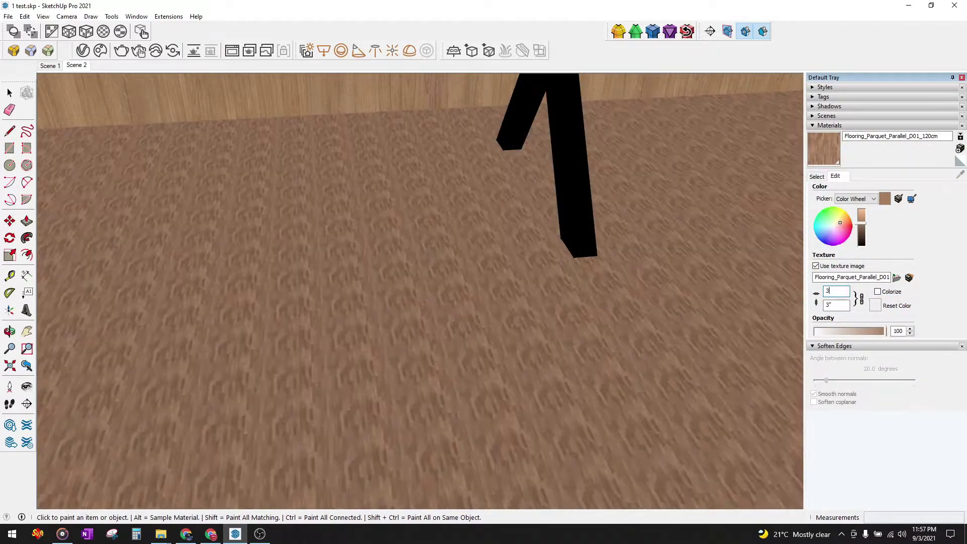
type("6")
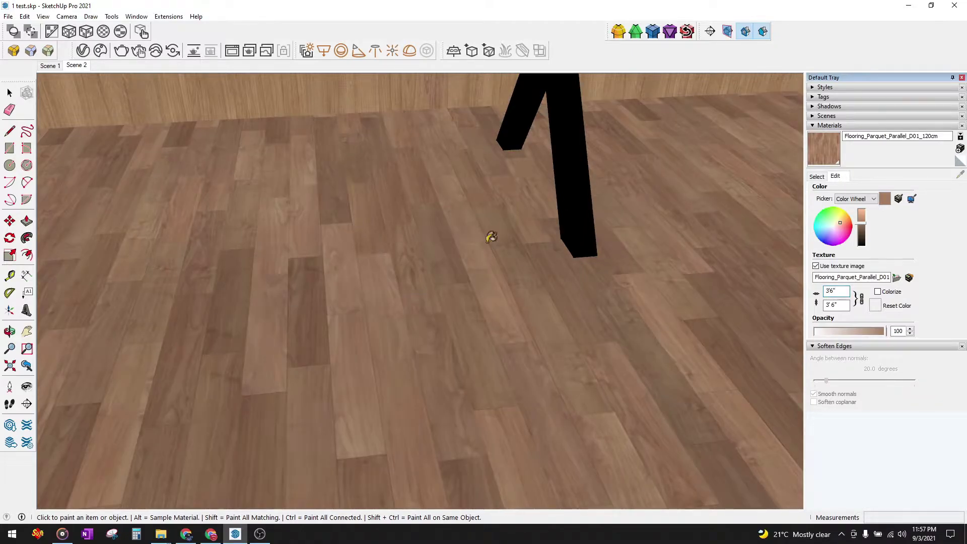
scroll(312, 187, "down", 2)
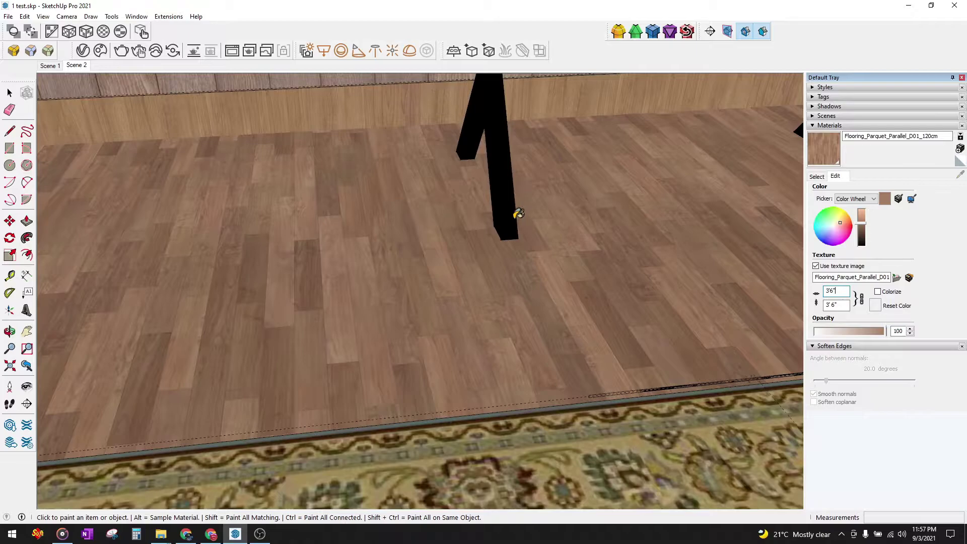
- Review the parquet material's preview and the other Wood & Laminate library materials, then close the Asset Editor and the Default Tray
left_click(83, 51)
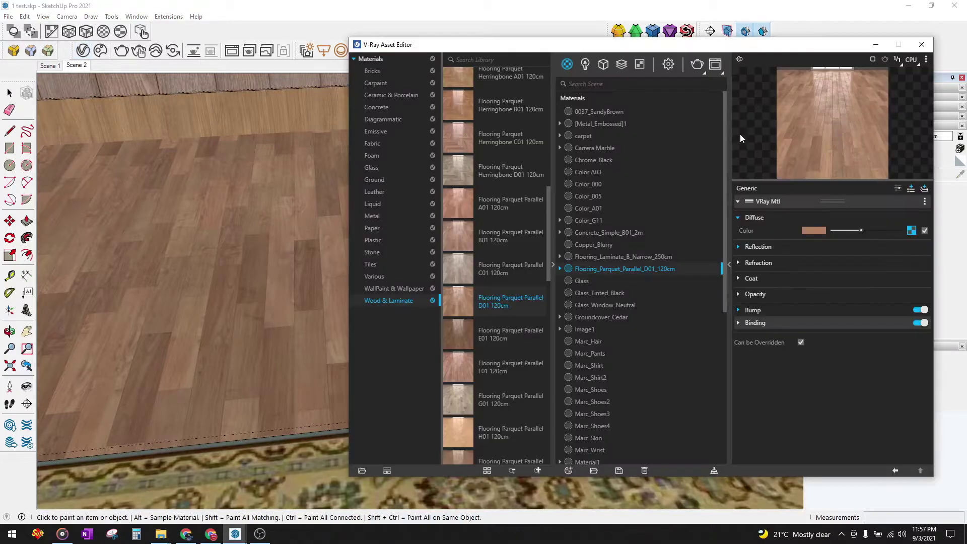
left_click_drag(764, 47, 428, 46)
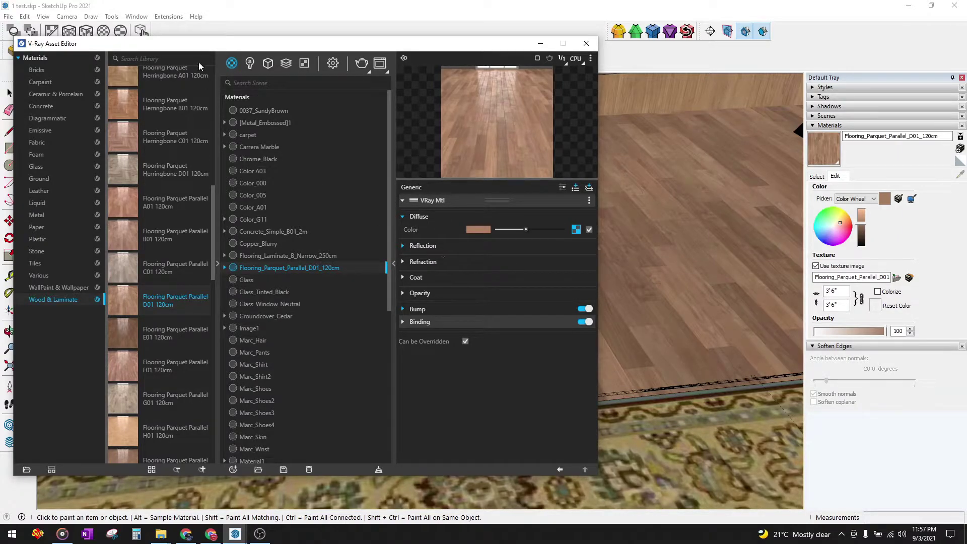
scroll(157, 224, "down", 5)
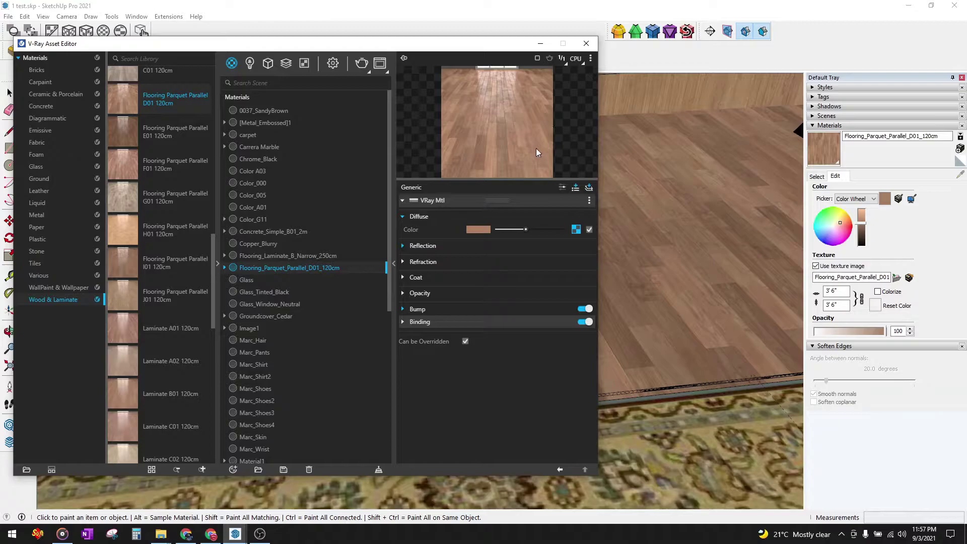
left_click(586, 43)
left_click(963, 78)
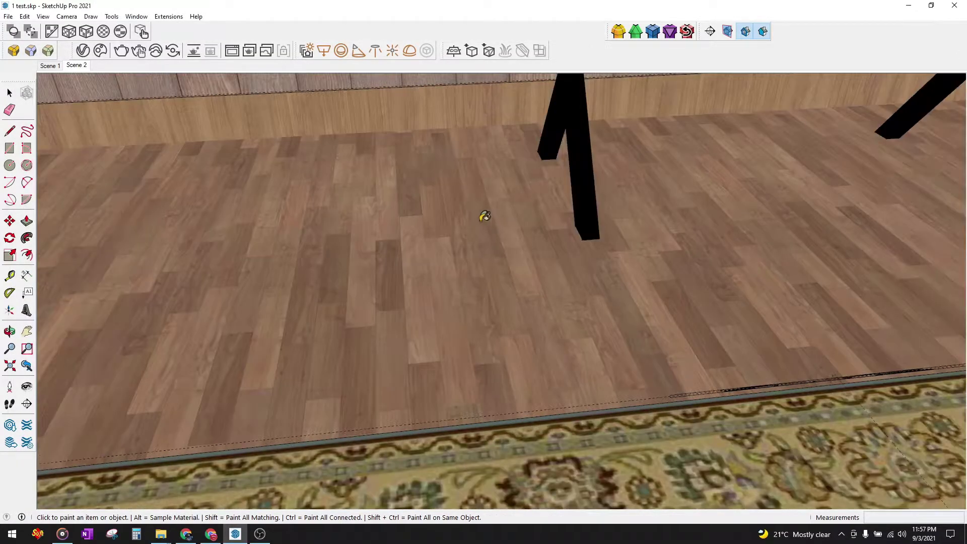
- Sample the black table leg's material and examine its Chrome_Black settings in the Asset Editor
scroll(557, 209, "down", 5)
middle_click_drag(557, 209, 399, 255)
scroll(400, 255, "up", 3)
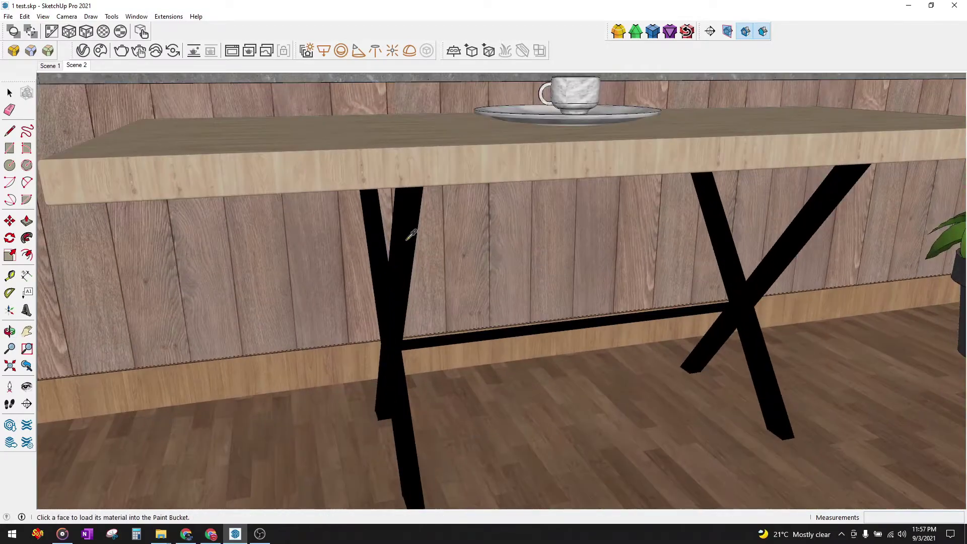
left_click(80, 51)
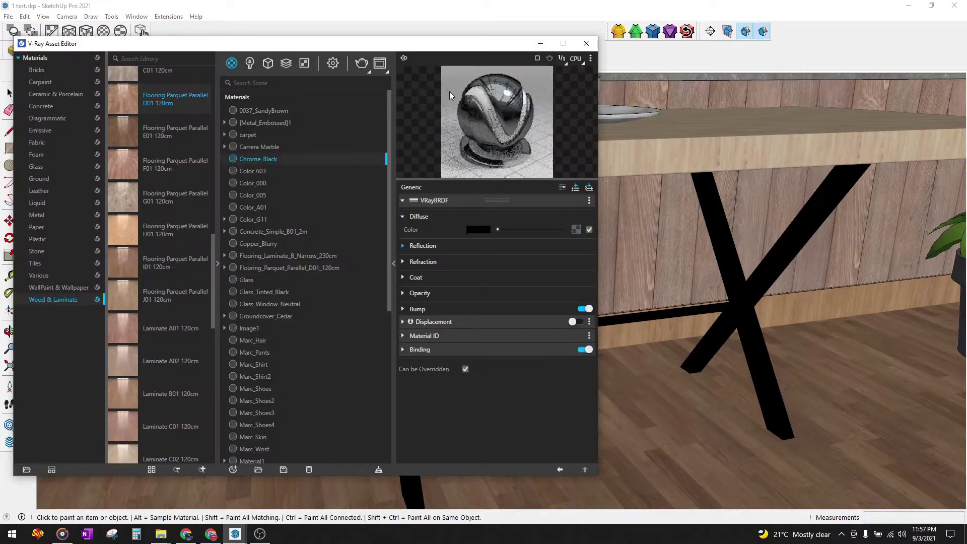
left_click(586, 44)
- Return to Scene 1, reframe it closer on the carpet from a higher angle, and update the scene
scroll(402, 207, "down", 3)
scroll(402, 206, "down", 3)
middle_click_drag(402, 206, 435, 256)
left_click(50, 66)
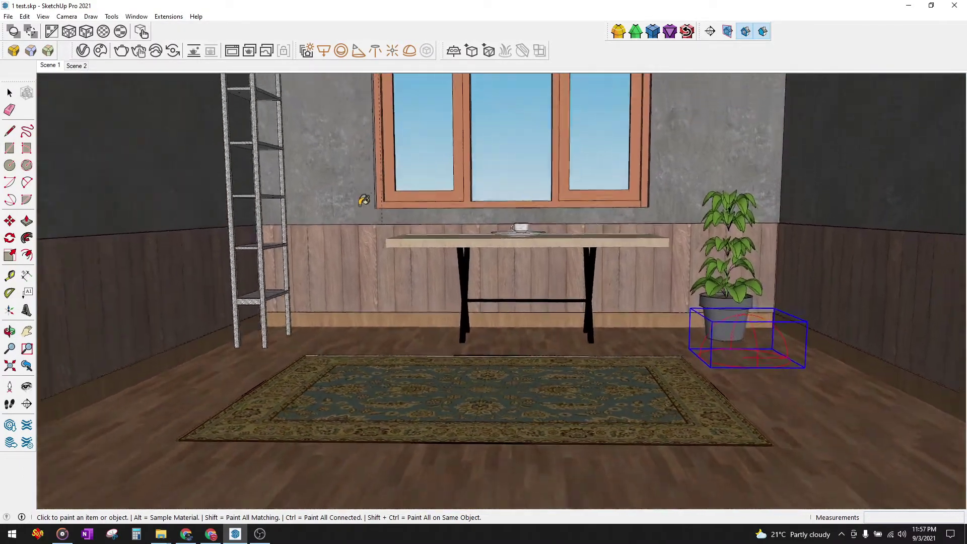
middle_click_drag(558, 345, 547, 315)
scroll(531, 390, "down", 1)
scroll(547, 365, "up", 2)
scroll(550, 303, "up", 2)
scroll(549, 301, "up", 1)
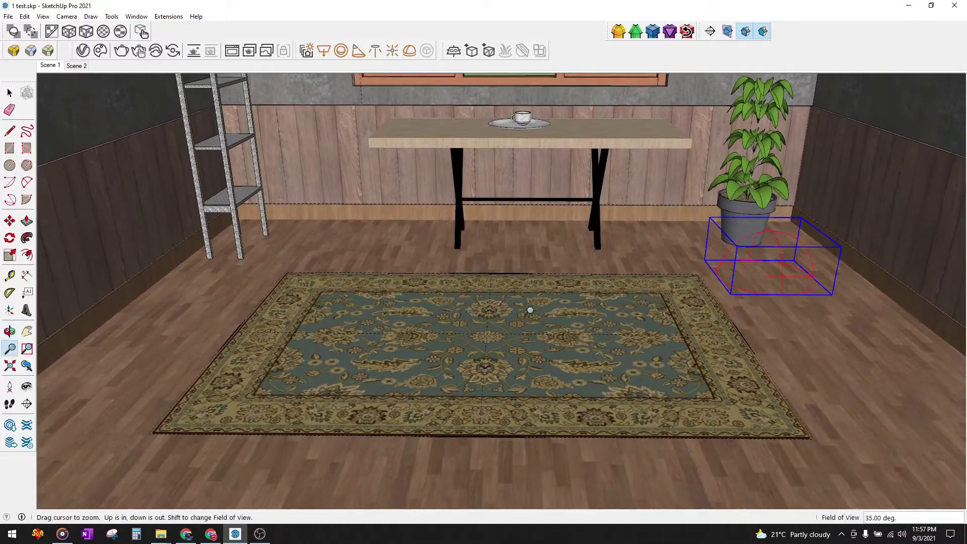
right_click(54, 67)
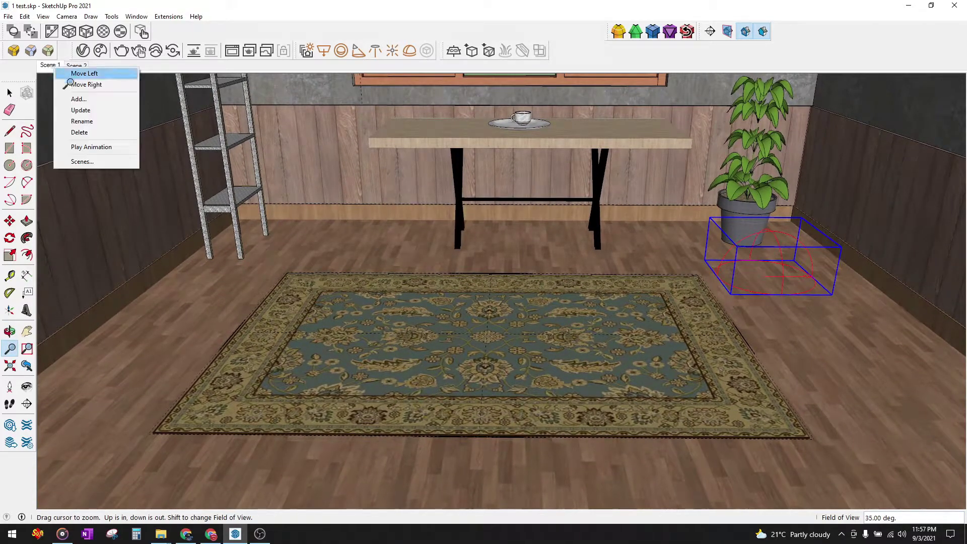
left_click(102, 110)
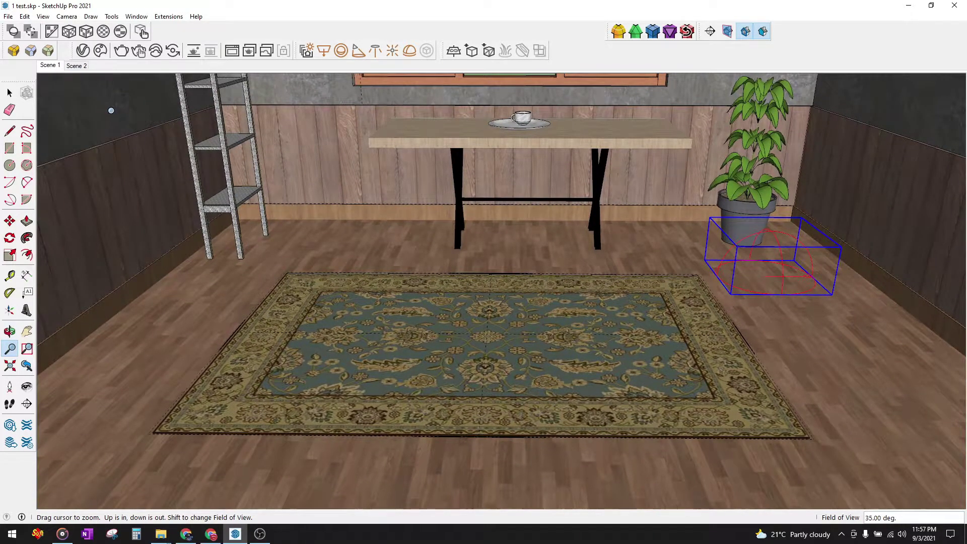
- Set the render output width to 1920 at the 16:9 aspect ratio and enable Safe Frame
left_click(84, 51)
left_click(340, 63)
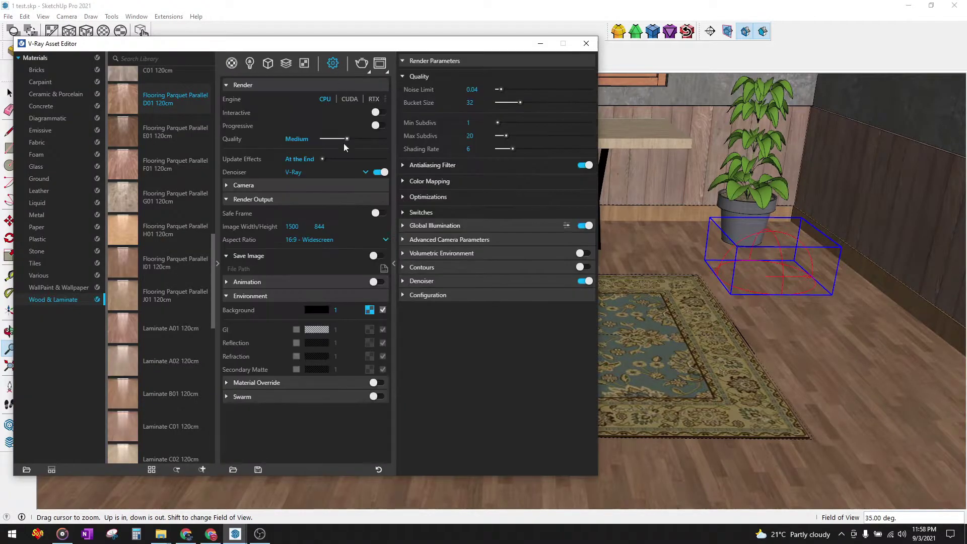
left_click_drag(304, 226, 254, 226)
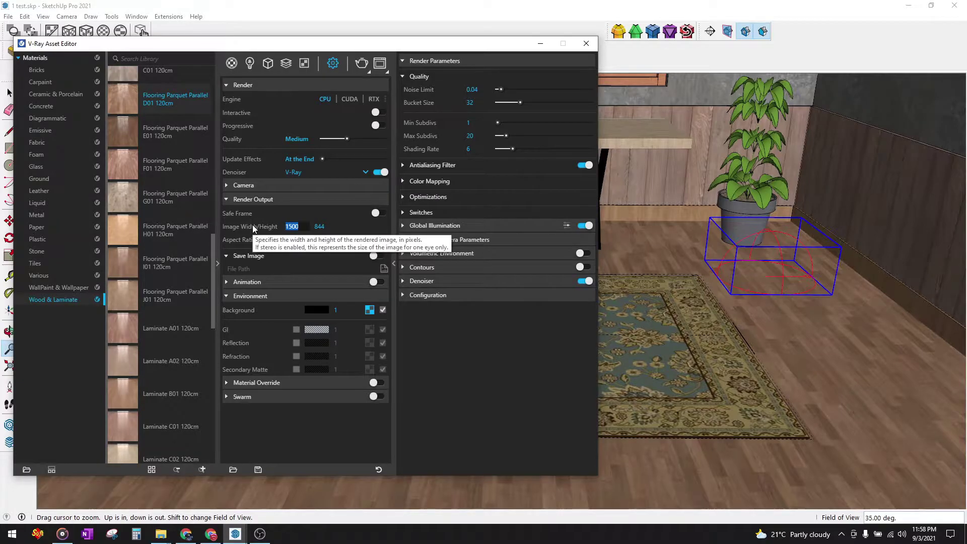
type("1920")
key("Return")
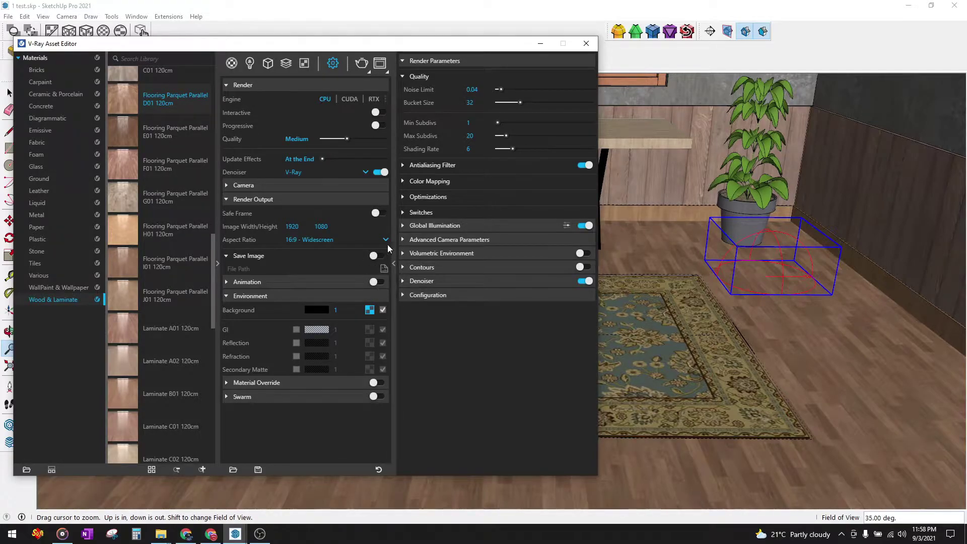
left_click(379, 213)
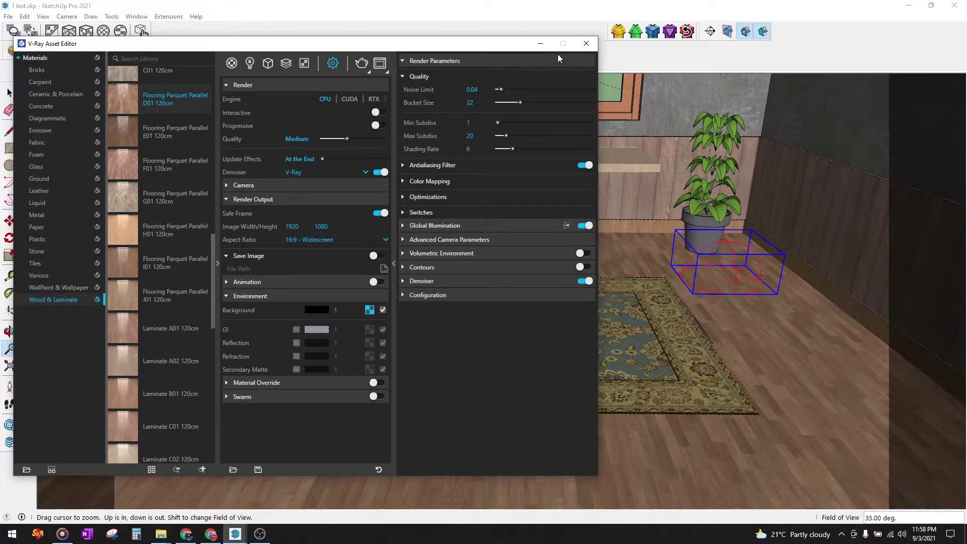
left_click(586, 43)
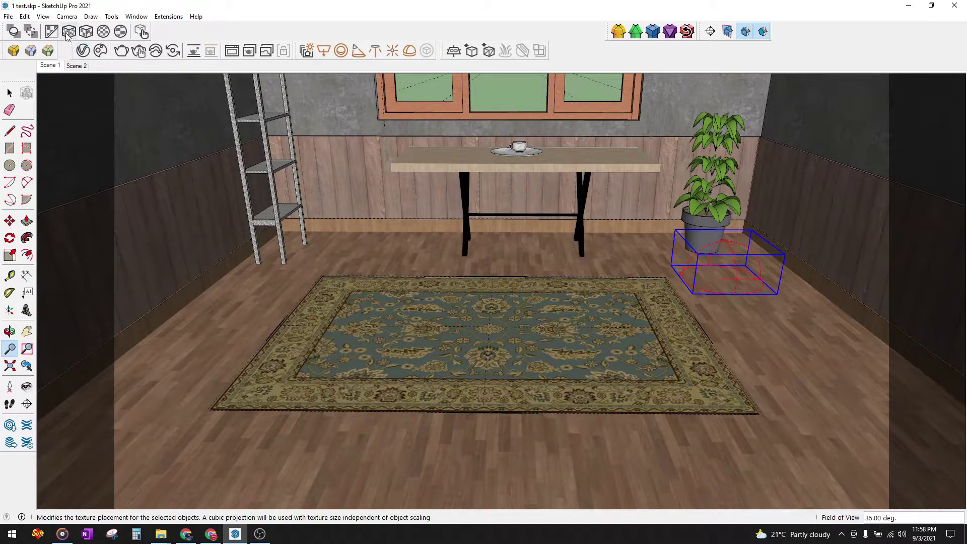
- Try two-point perspective on the room view, and restore the previous camera view
left_click(66, 16)
left_click(116, 86)
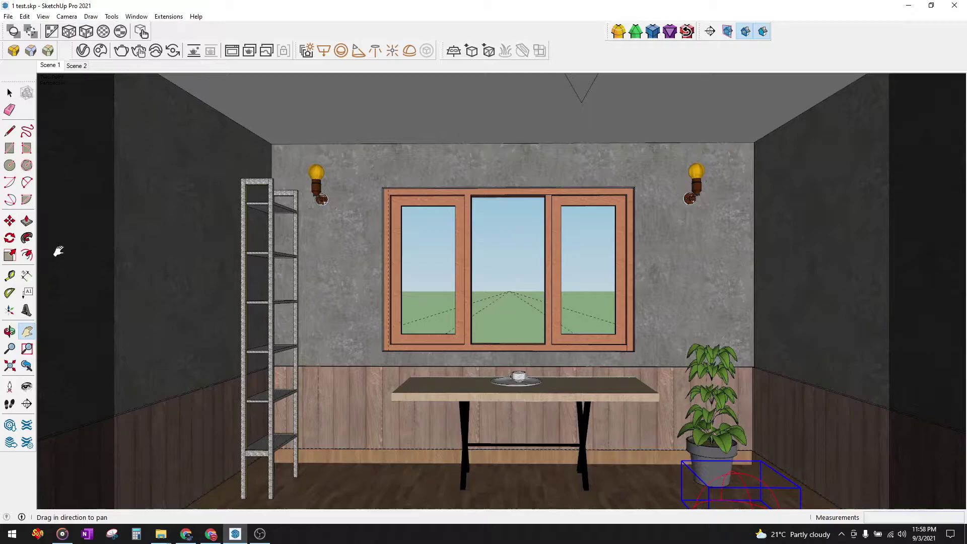
left_click(27, 366)
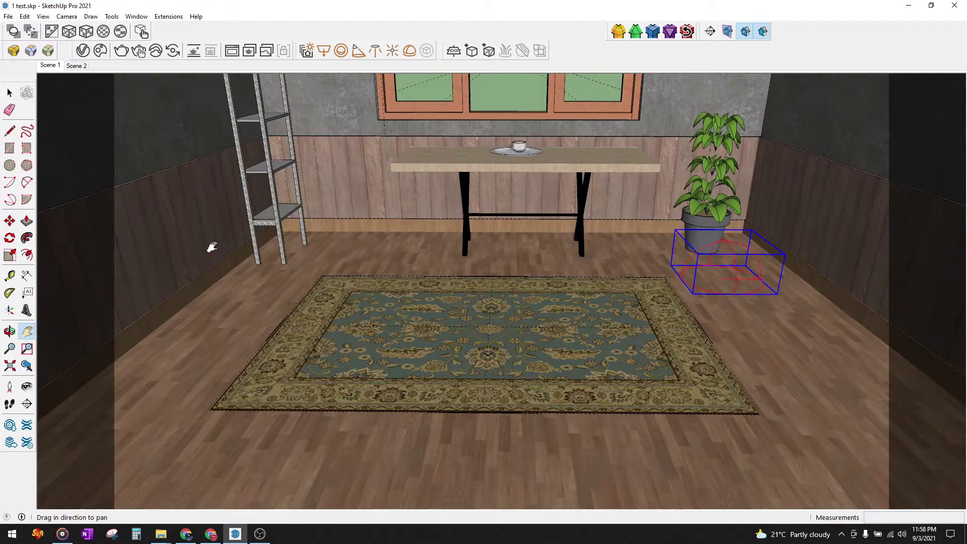
- Move the camera slightly closer to the carpet within the safe frame and save that view to Scene 1
right_click(55, 68)
left_click(91, 106)
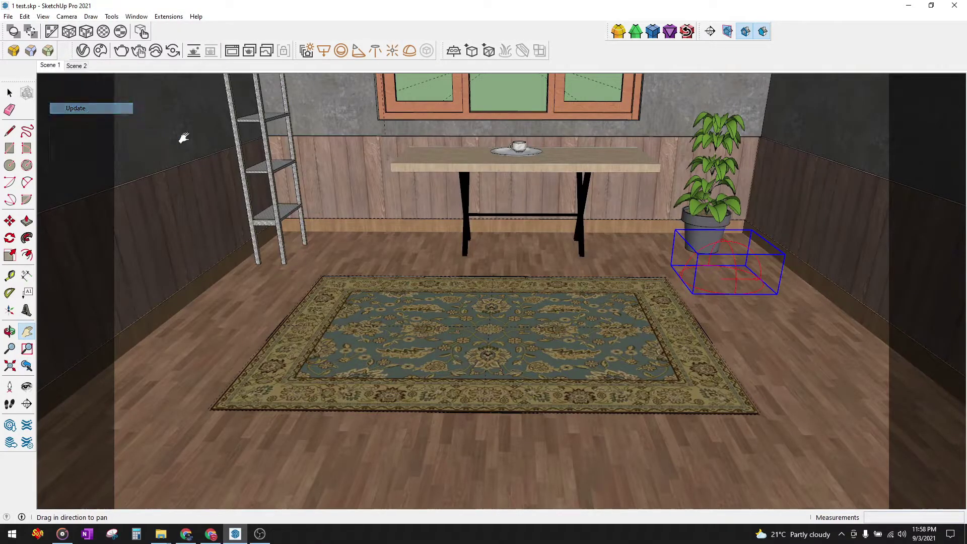
key("z")
left_click_drag(441, 329, 451, 301)
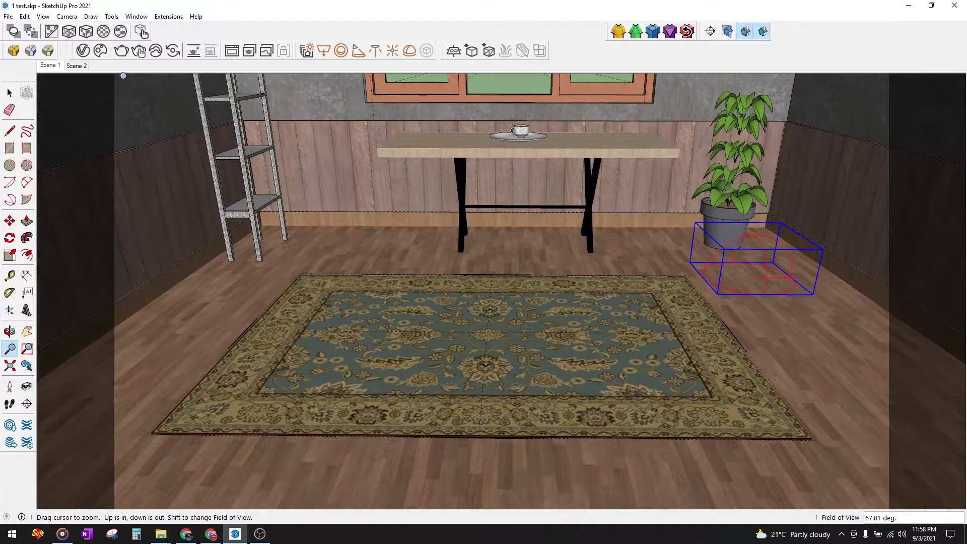
right_click(55, 68)
left_click(104, 110)
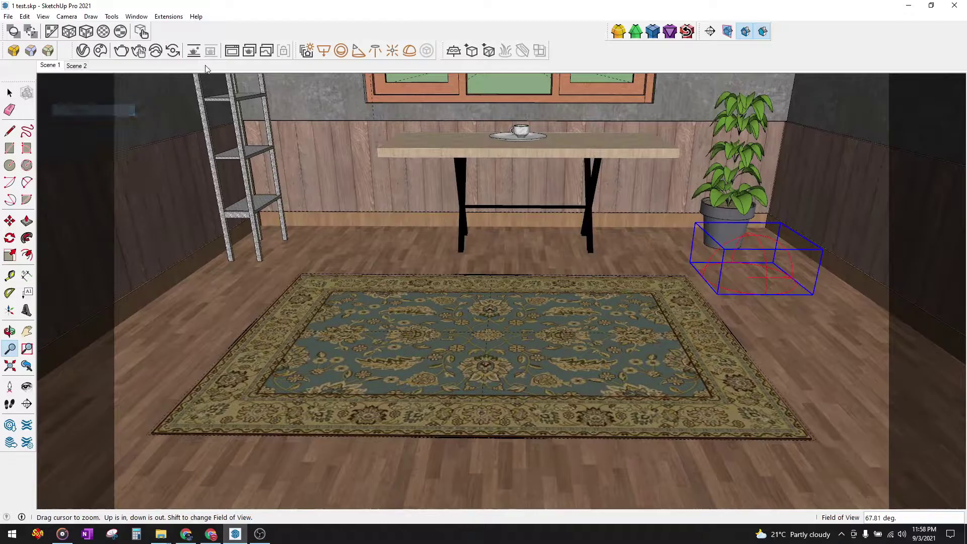
- Turn off region rendering in the V-Ray Frame Buffer and minimize the frame buffer window
left_click(232, 52)
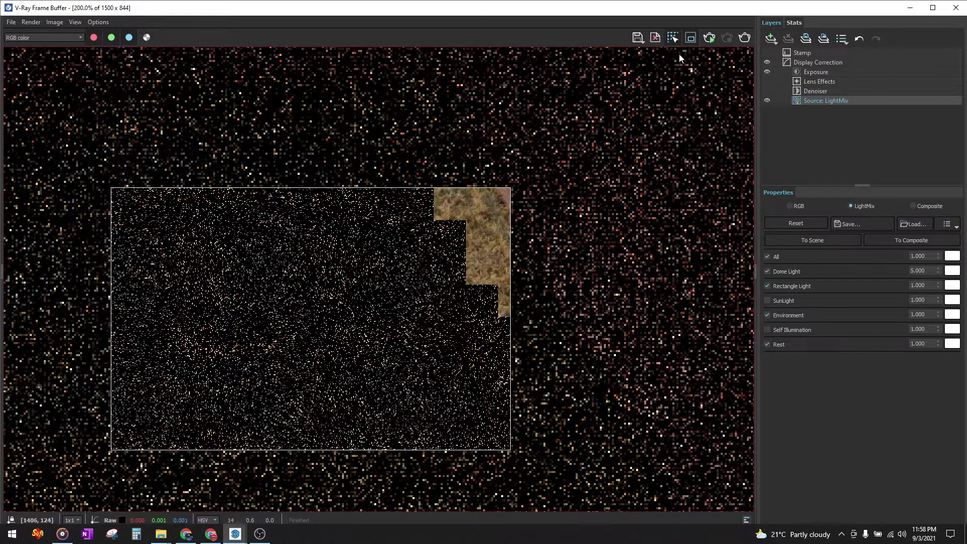
left_click(691, 40)
scroll(487, 216, "down", 3)
scroll(487, 204, "up", 1)
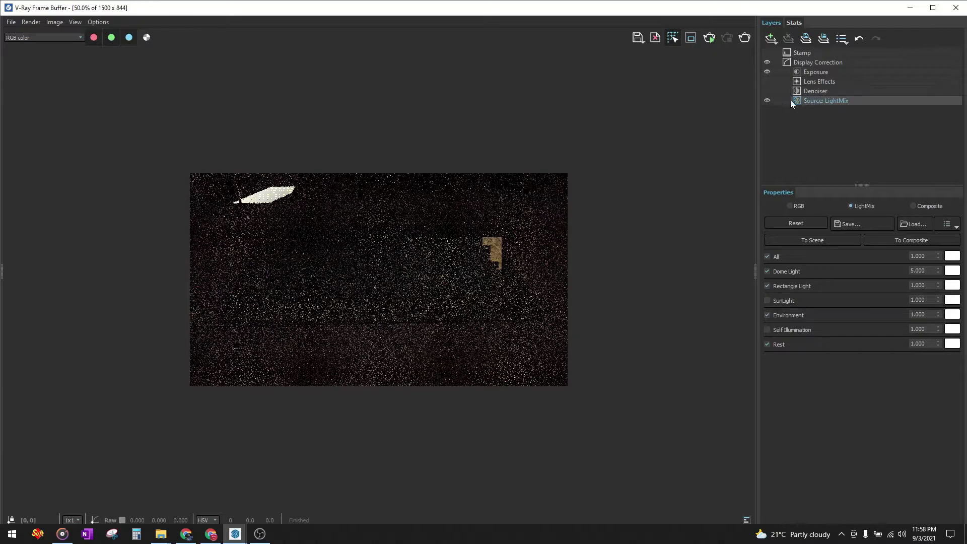
left_click(905, 10)
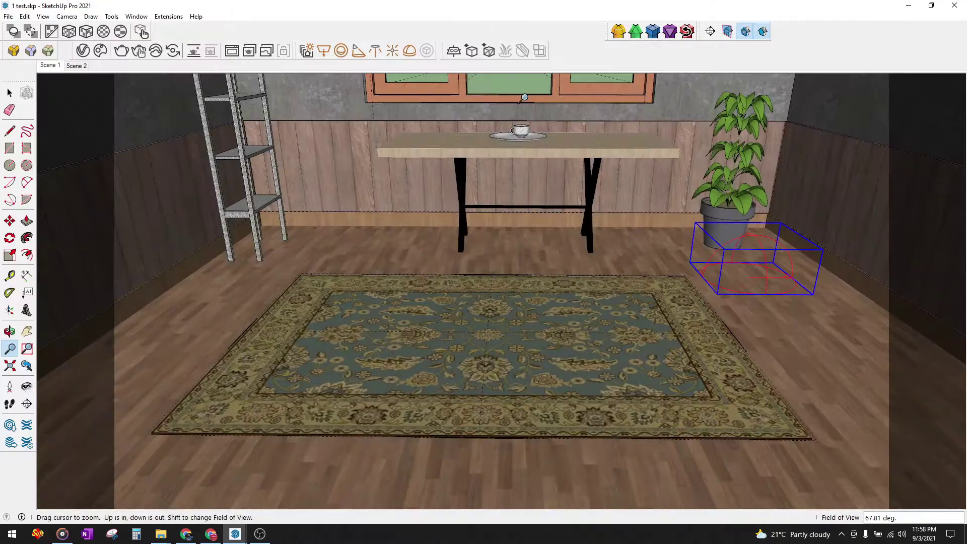
- Examine the Light Mix render element's grouping options and the list of available render elements in the Asset Editor
left_click(80, 52)
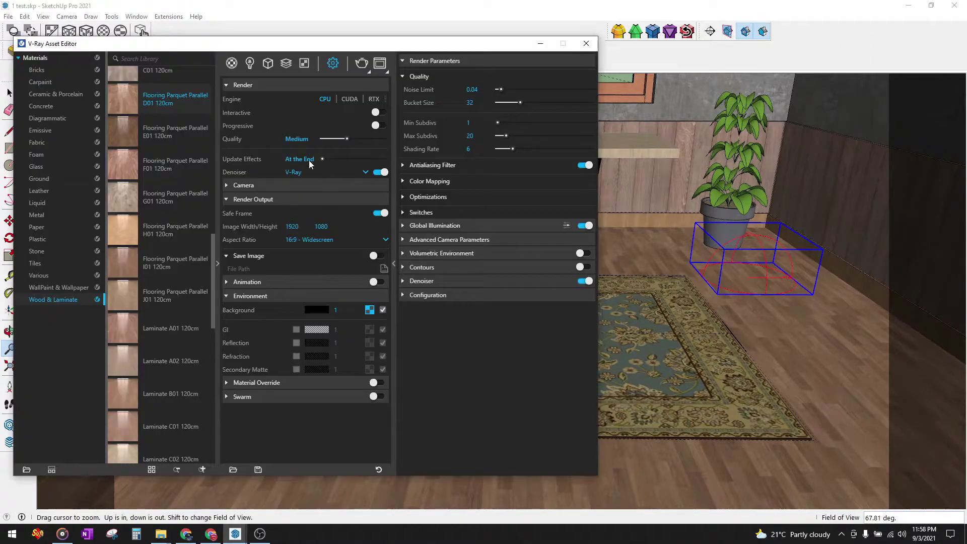
left_click(288, 67)
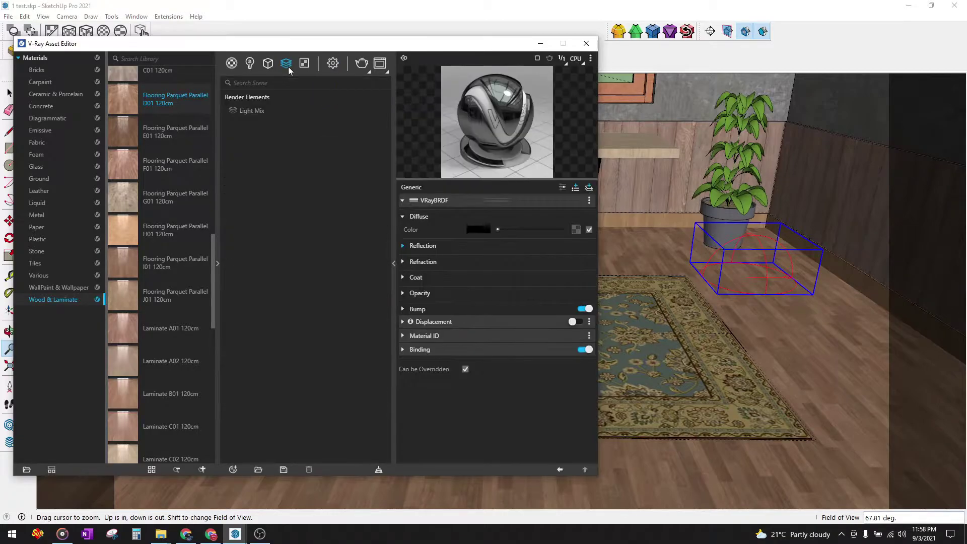
left_click(286, 67)
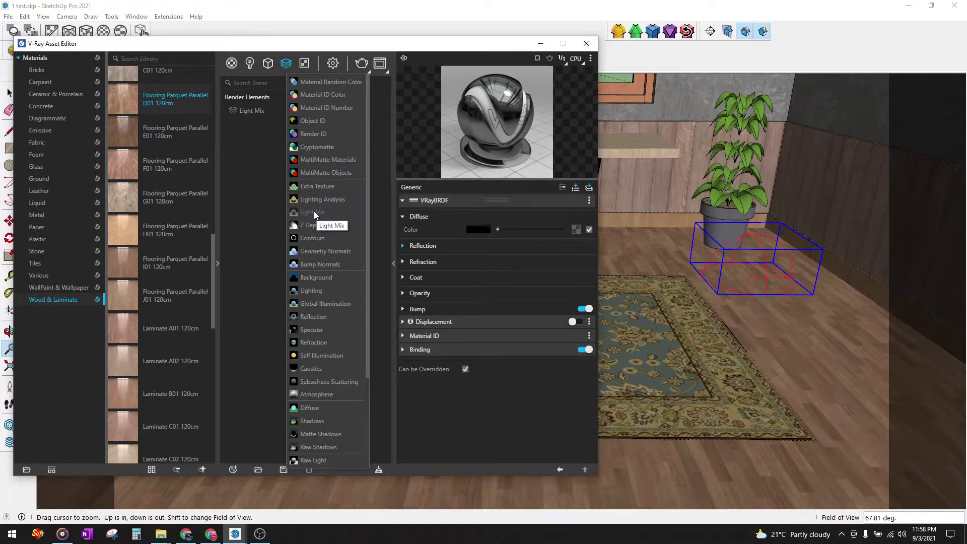
left_click(227, 161)
left_click(253, 110)
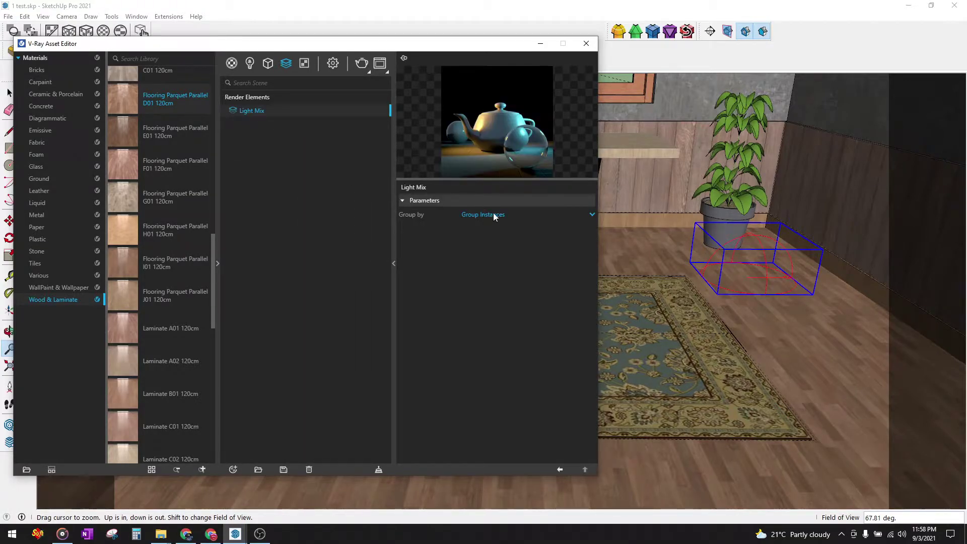
left_click(494, 214)
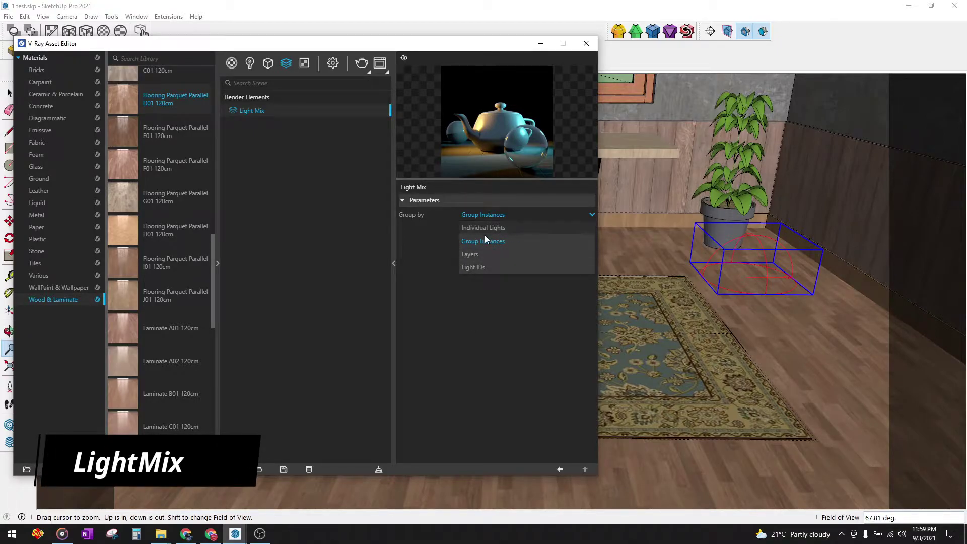
left_click(455, 365)
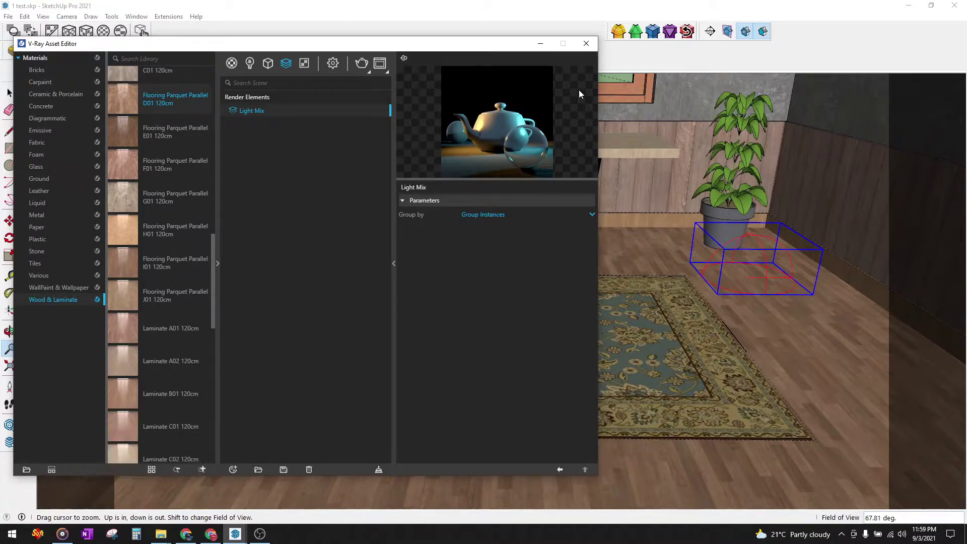
left_click(288, 64)
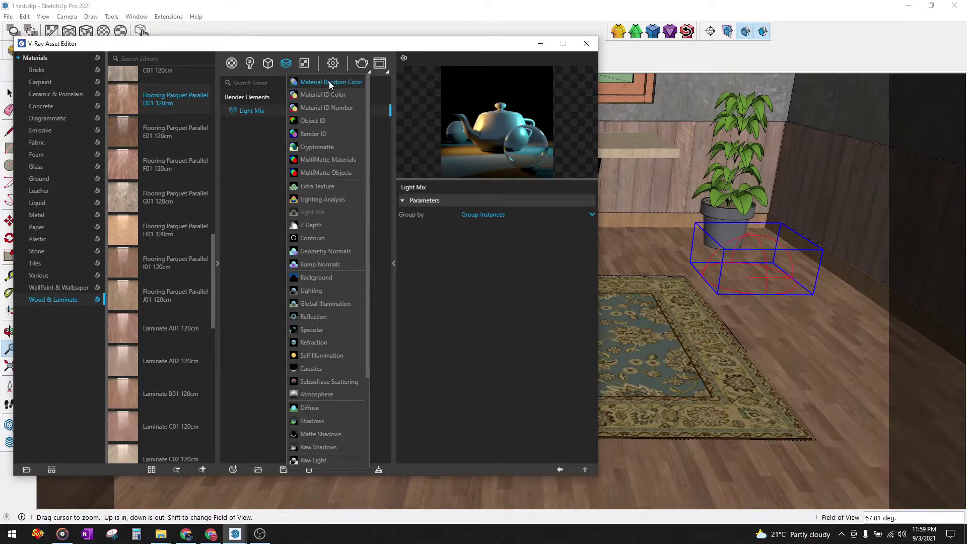
left_click(262, 175)
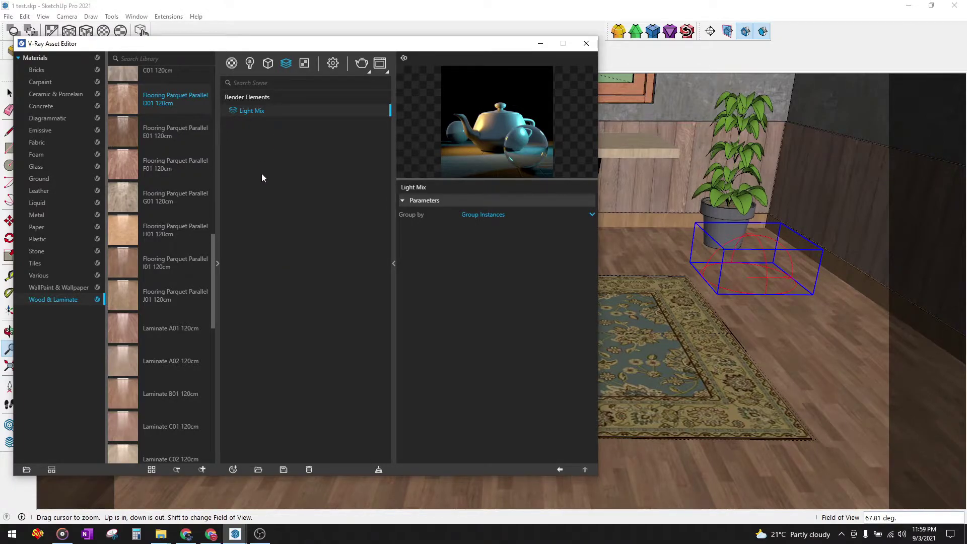
left_click(587, 45)
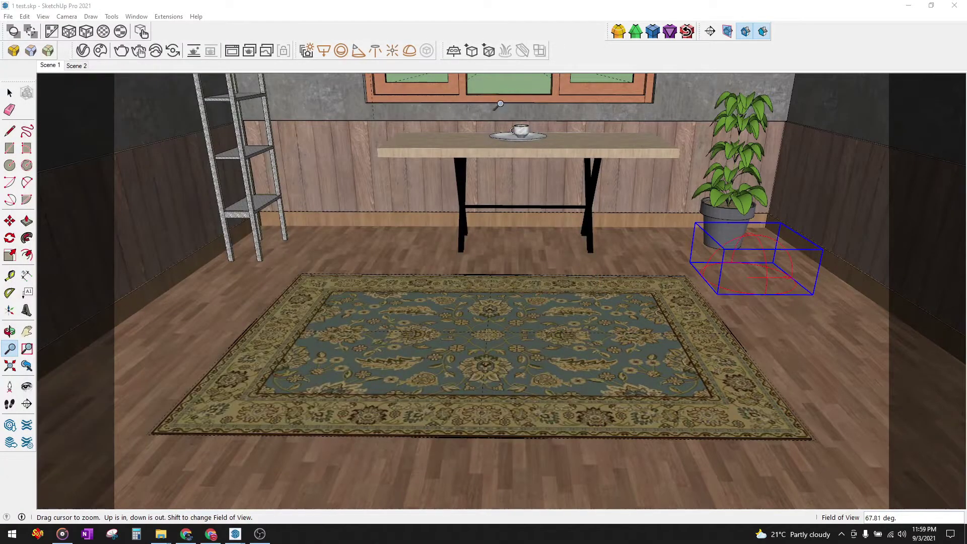
- Inspect the carpet's fur up close in the finished render, and return to the full image
left_click(85, 51)
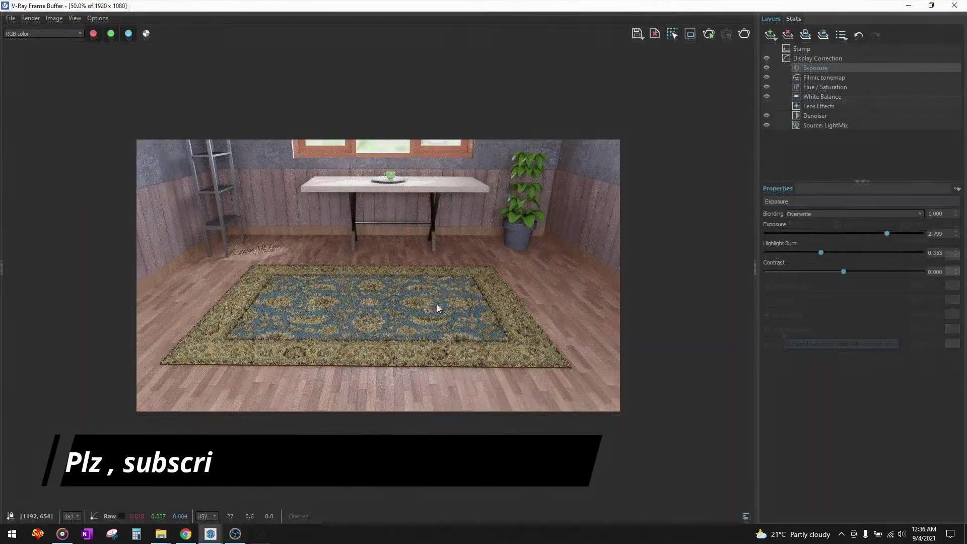
scroll(349, 298, "up", 4)
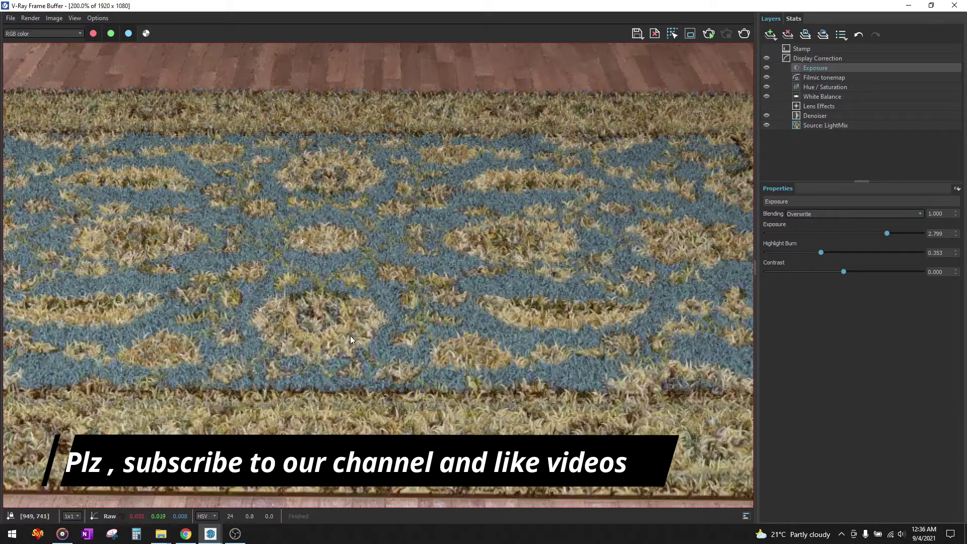
scroll(352, 337, "down", 4)
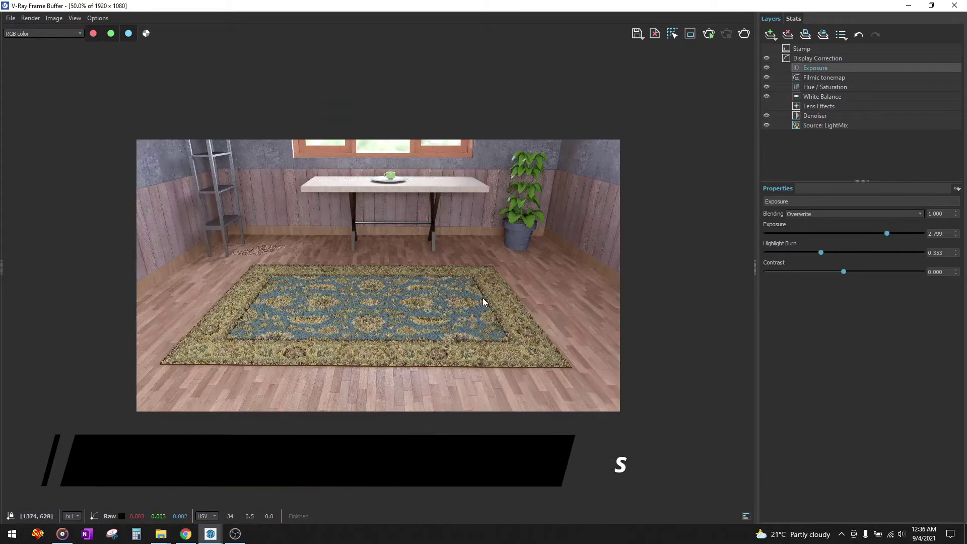